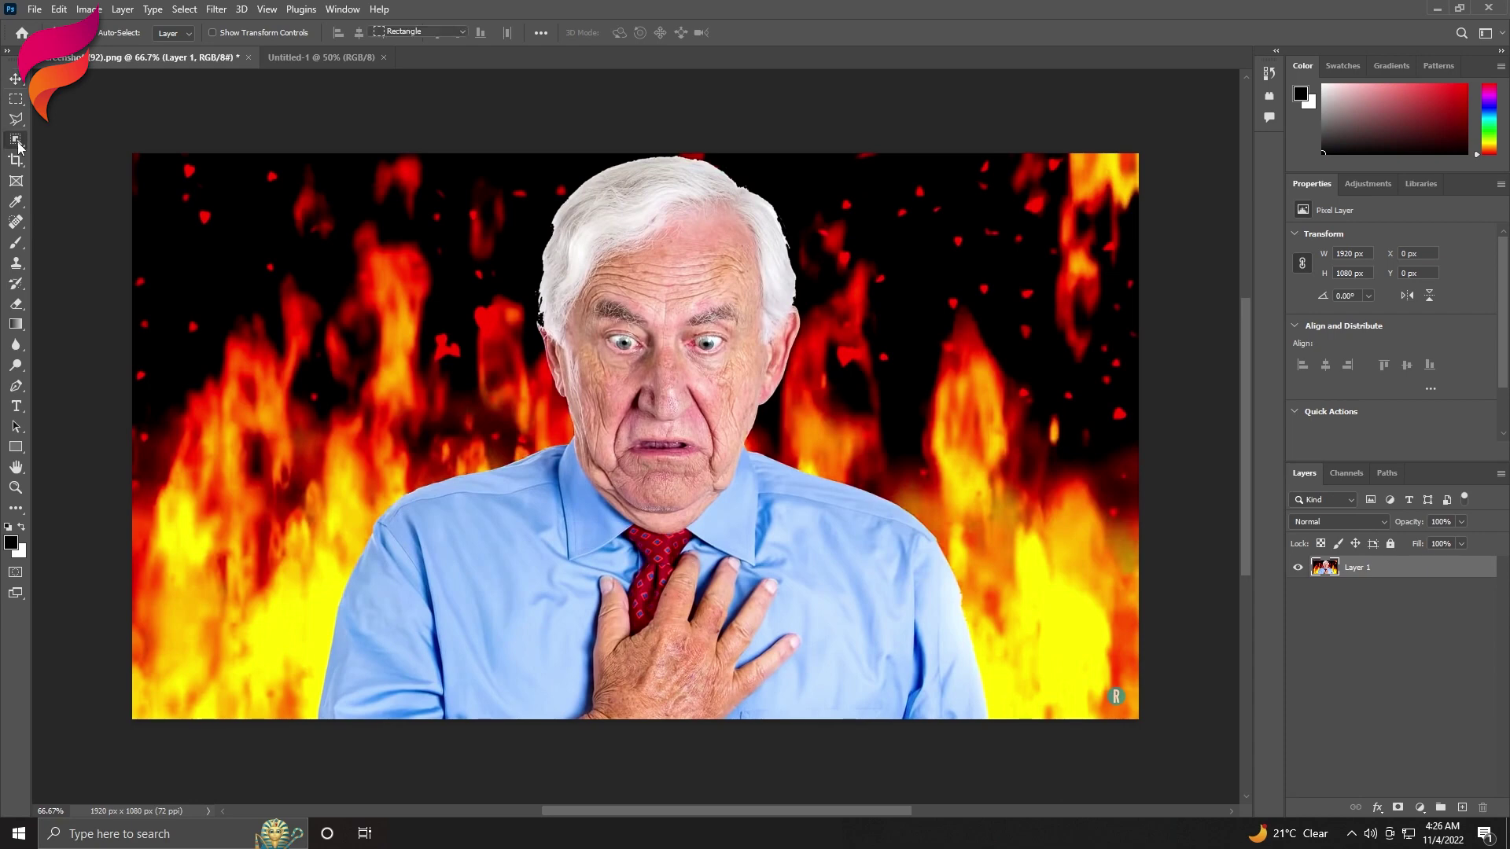
- Copy the Object-Selected red leaves to a new layer and hide Layer 1
left_click(87, 141)
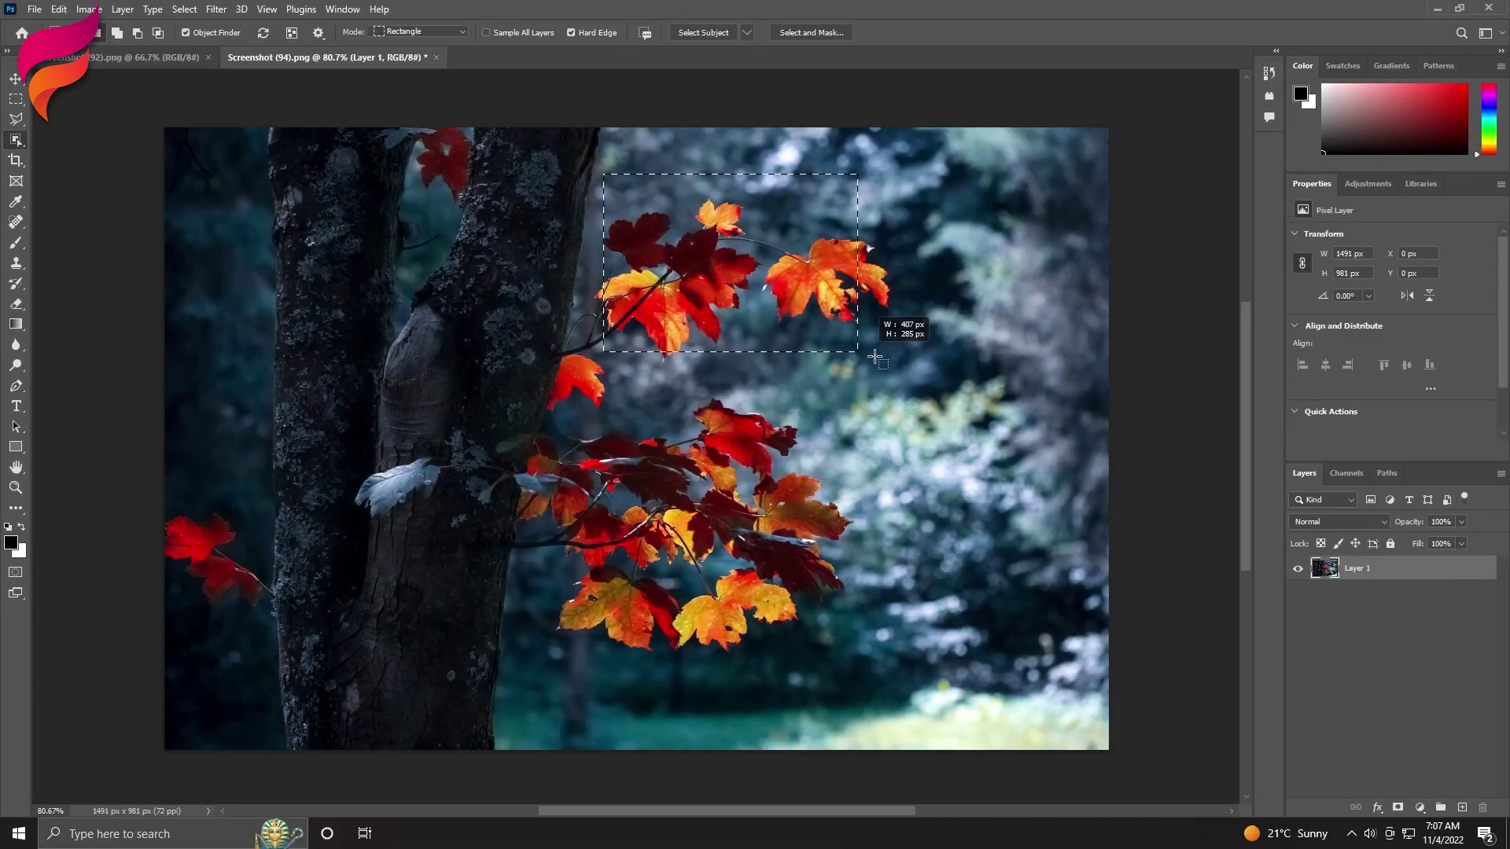
right_click(790, 289)
left_click(837, 378)
left_click(1297, 594)
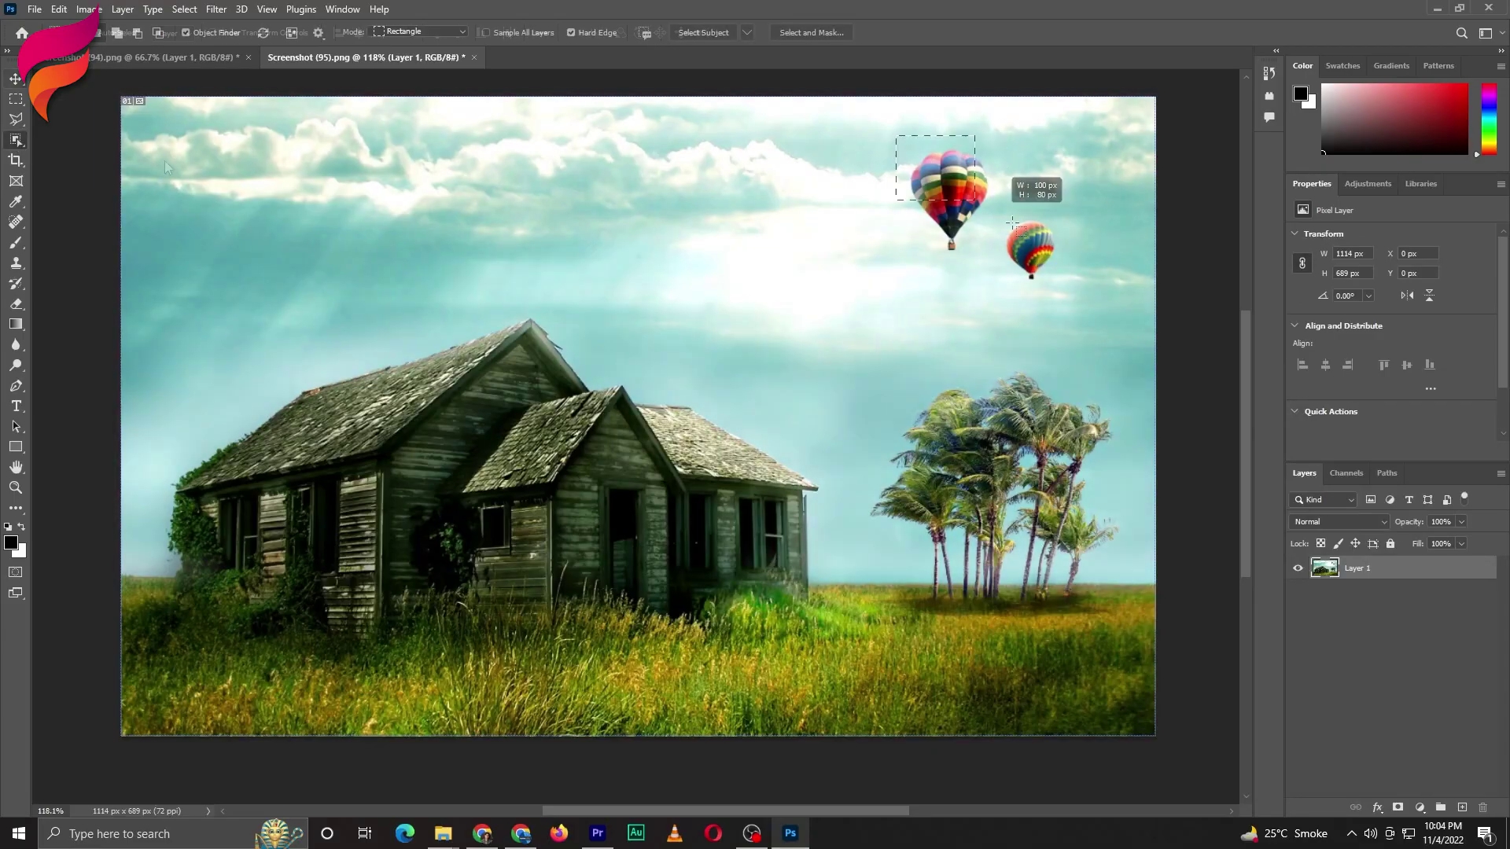
- Select both hot-air balloons and expand the selection by 3 px
left_click_drag(1071, 280, 1072, 281)
left_click(184, 9)
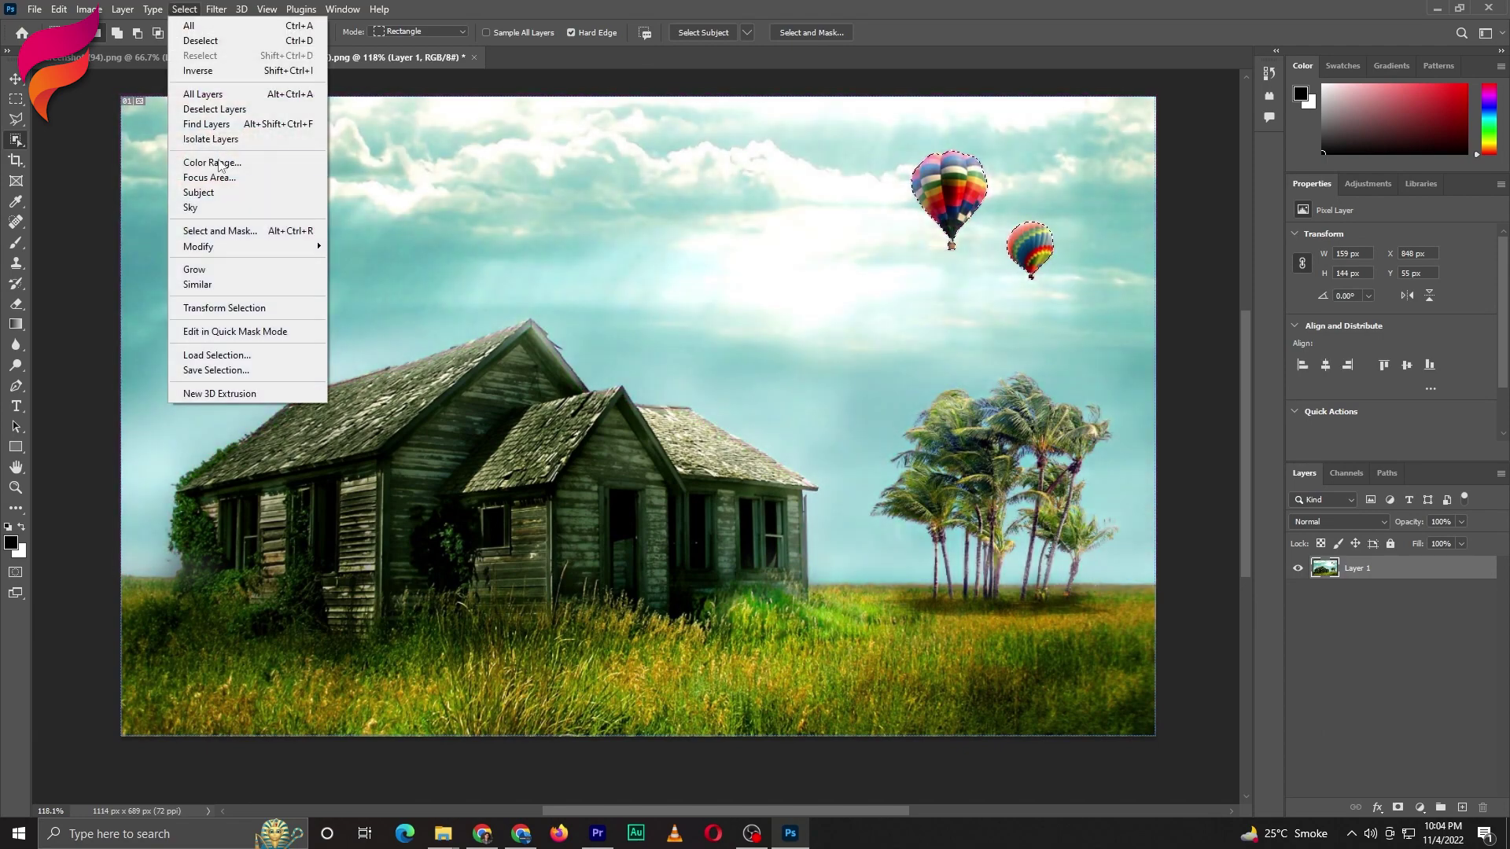
left_click(358, 275)
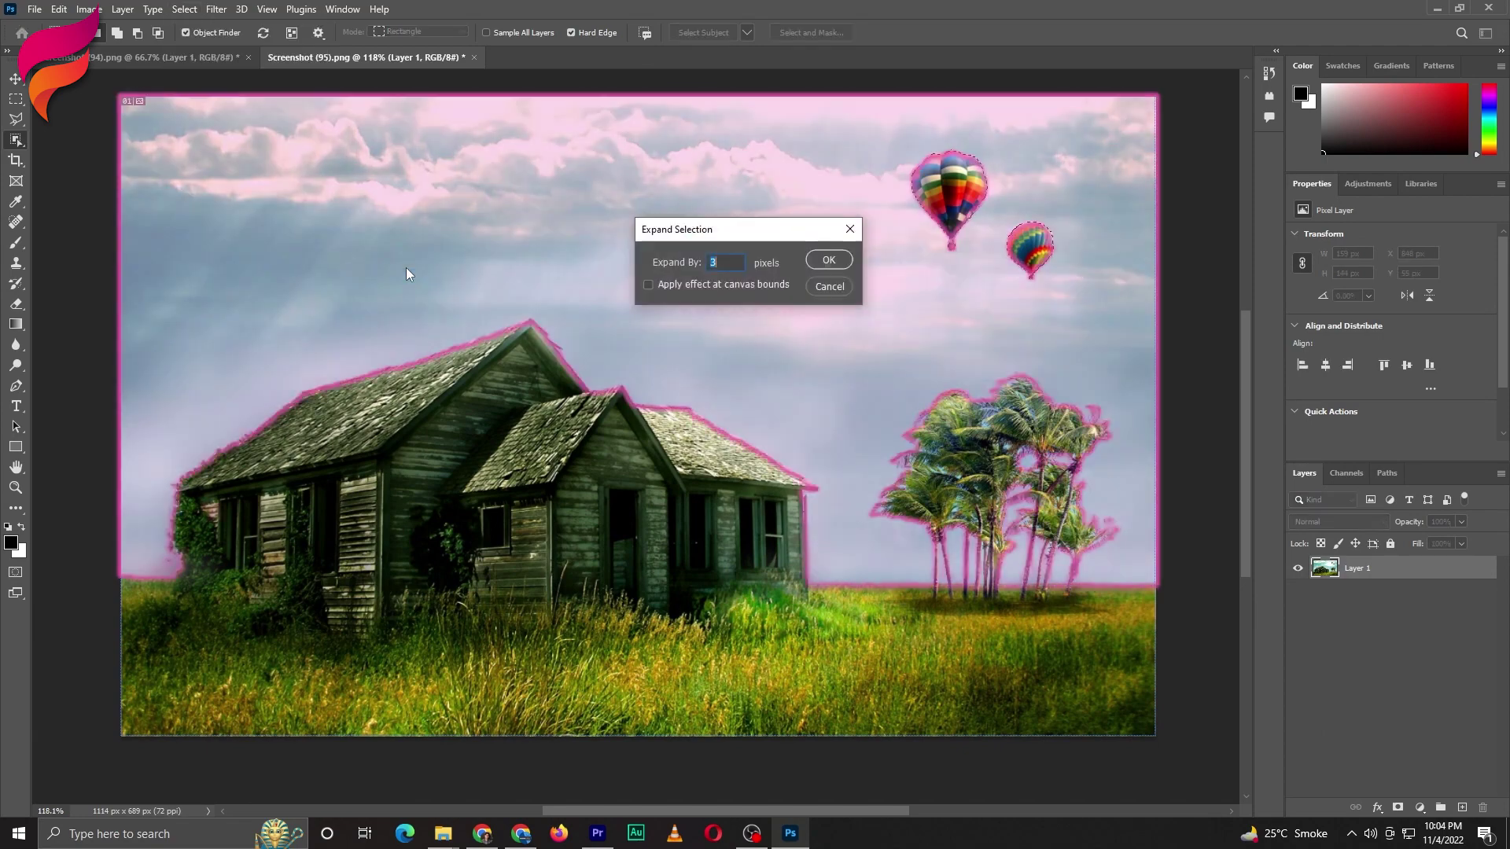
left_click(841, 263)
- Content-Aware Fill the balloons away, then mask the toy sheet to show only the blue van
right_click(967, 212)
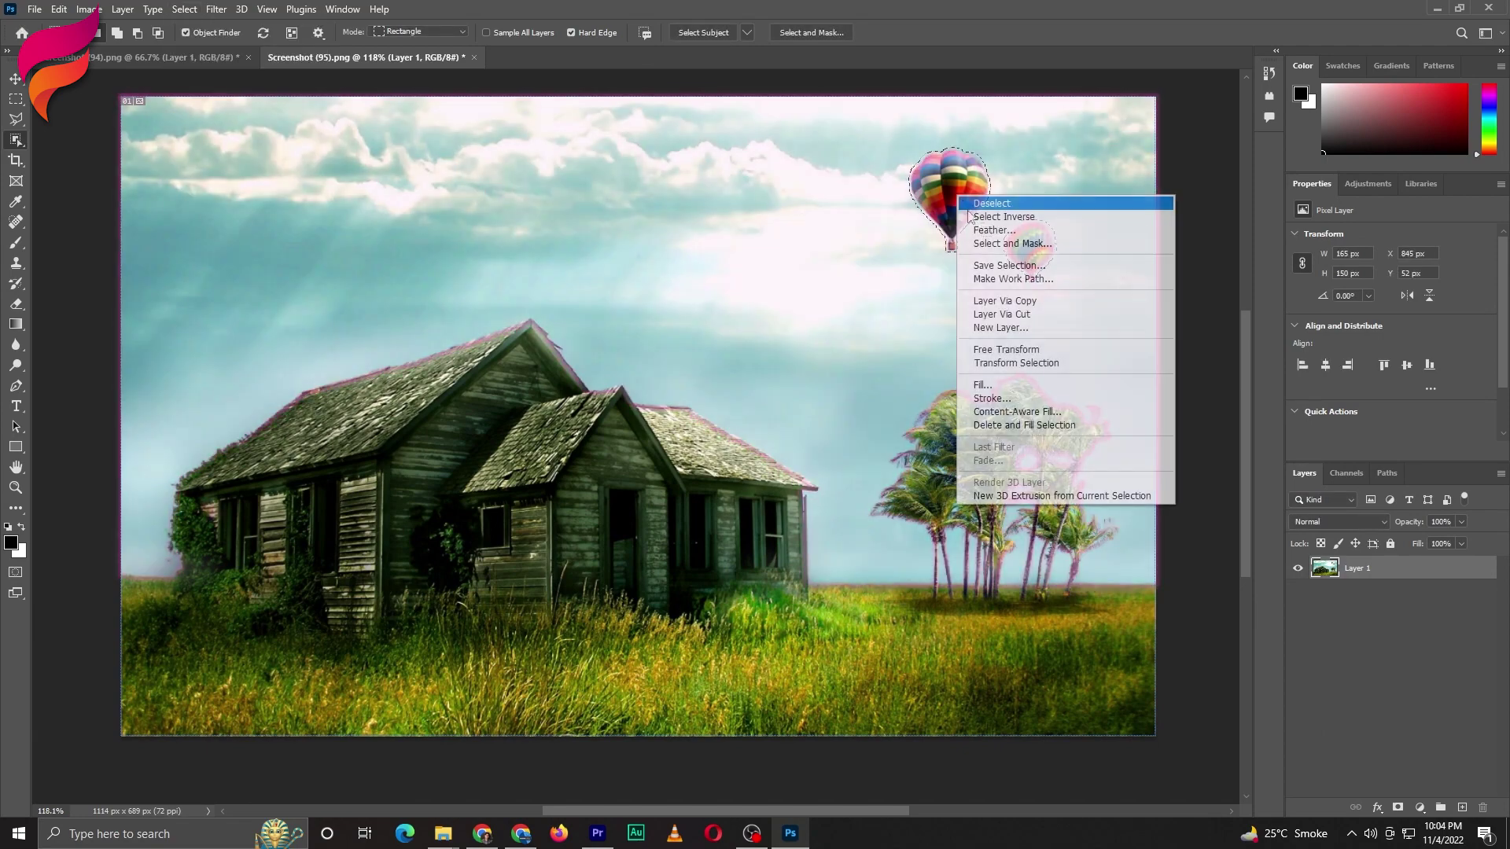
left_click(1014, 412)
left_click(1368, 799)
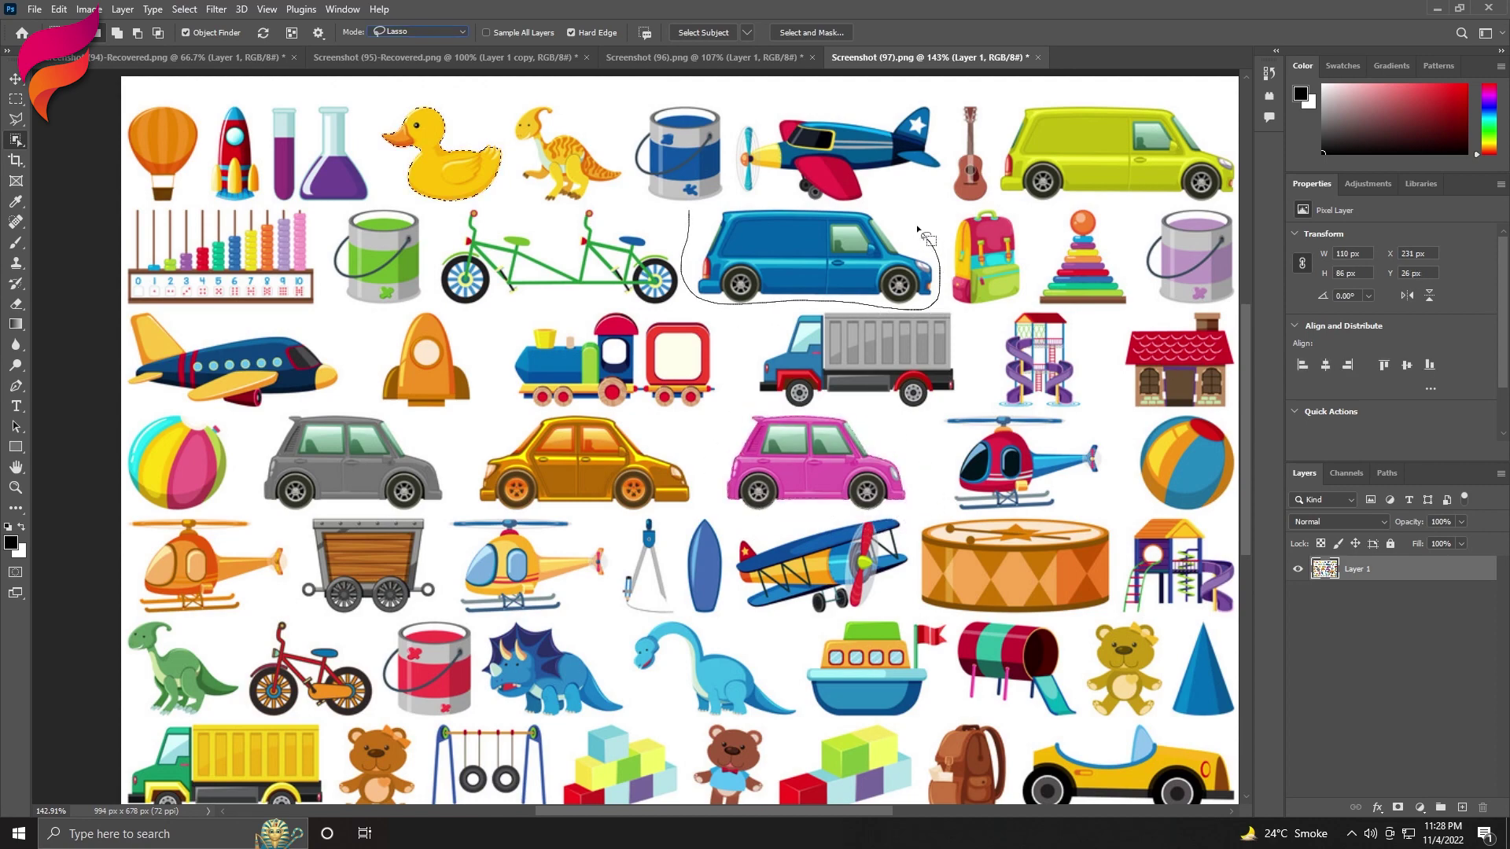
left_click(1397, 807)
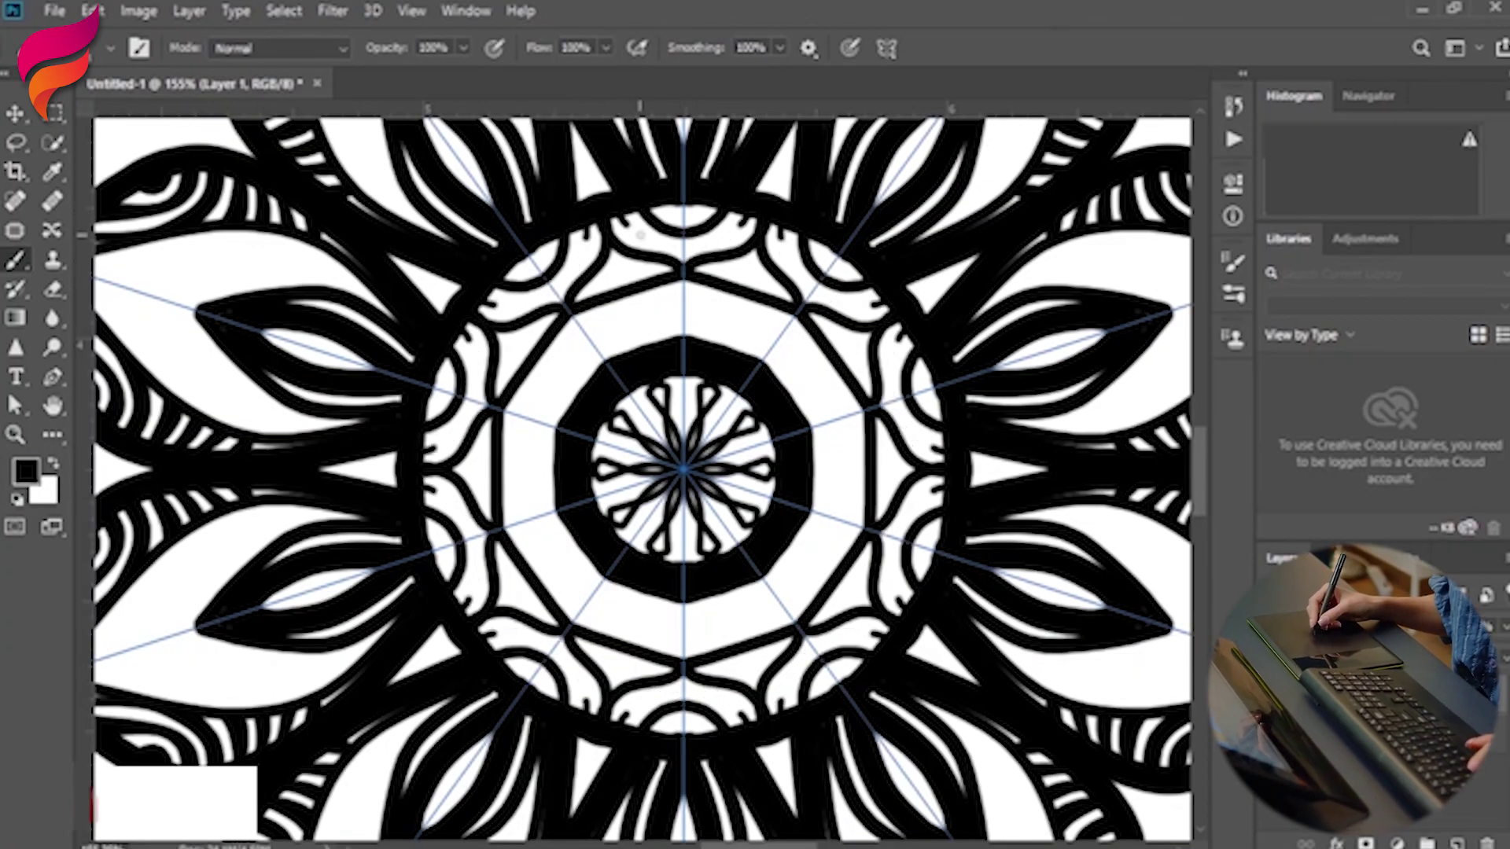
- Zoom into the mandala and paint extra detail with the symmetry Brush
scroll(688, 259, "up", 3)
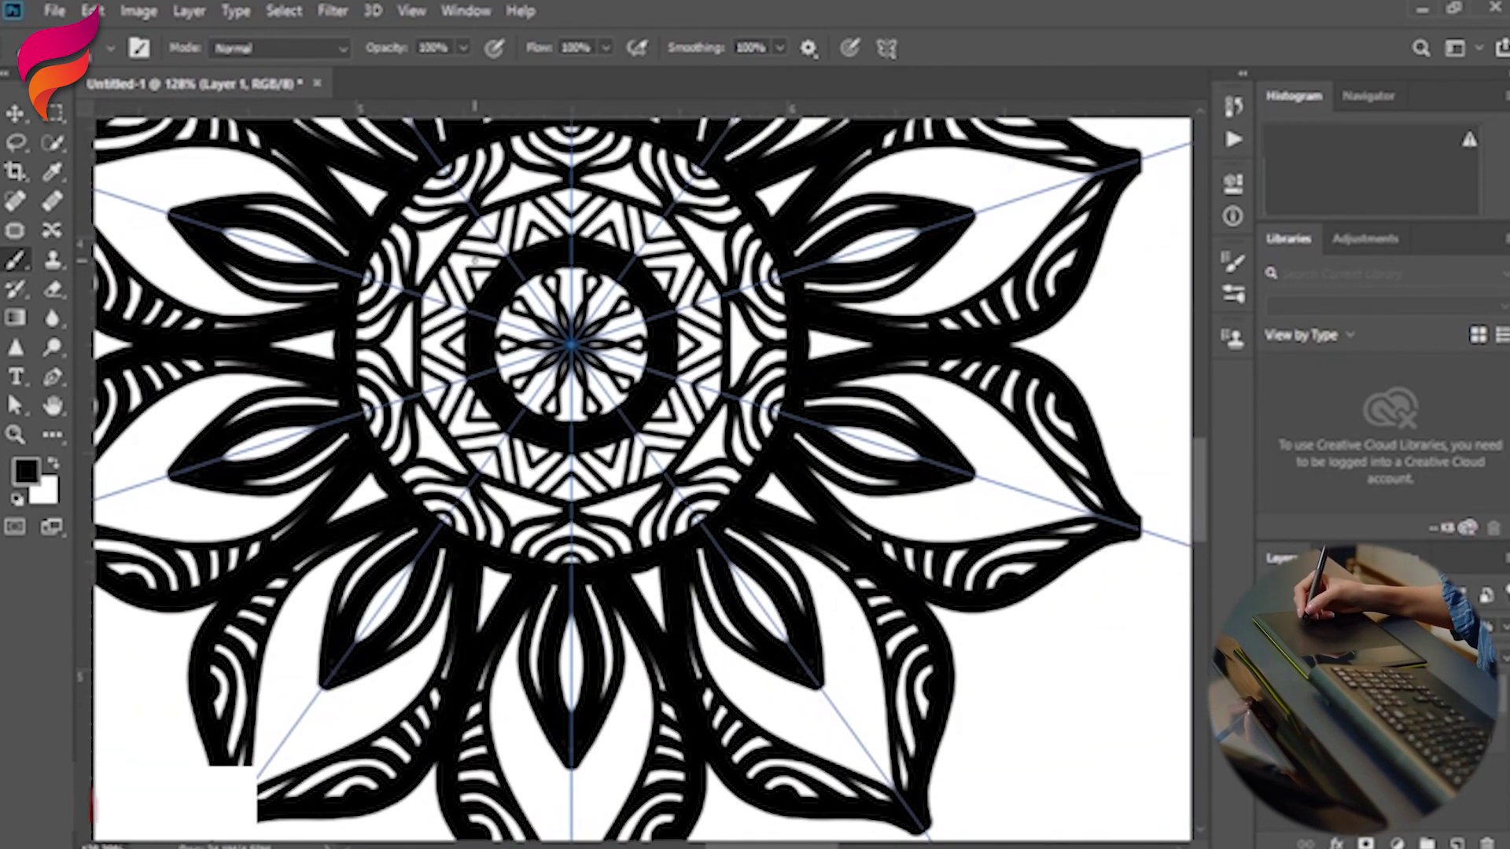
scroll(474, 259, "up", 3)
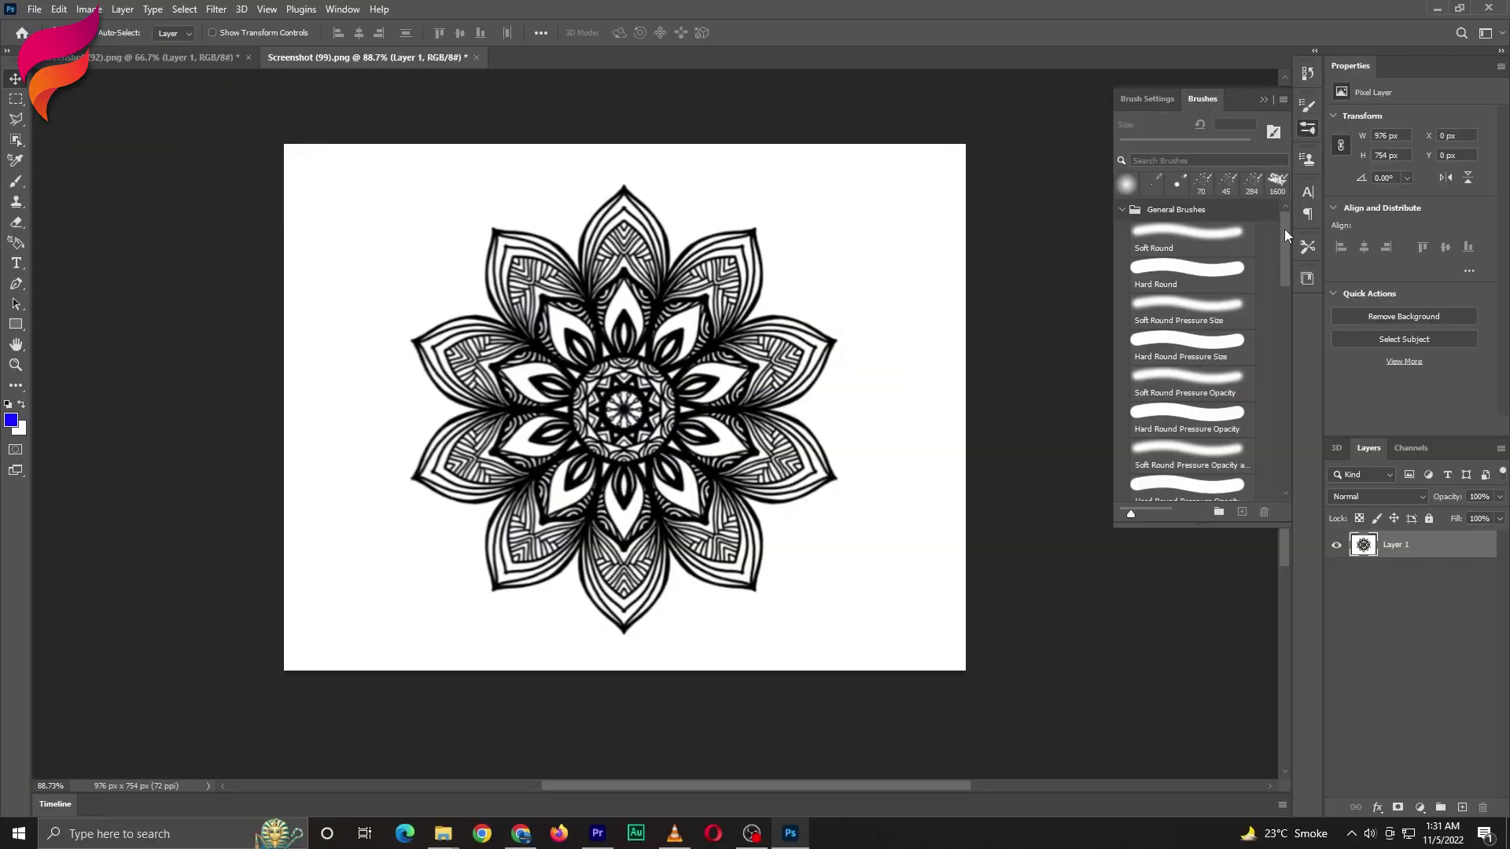
left_click_drag(1285, 229, 1289, 341)
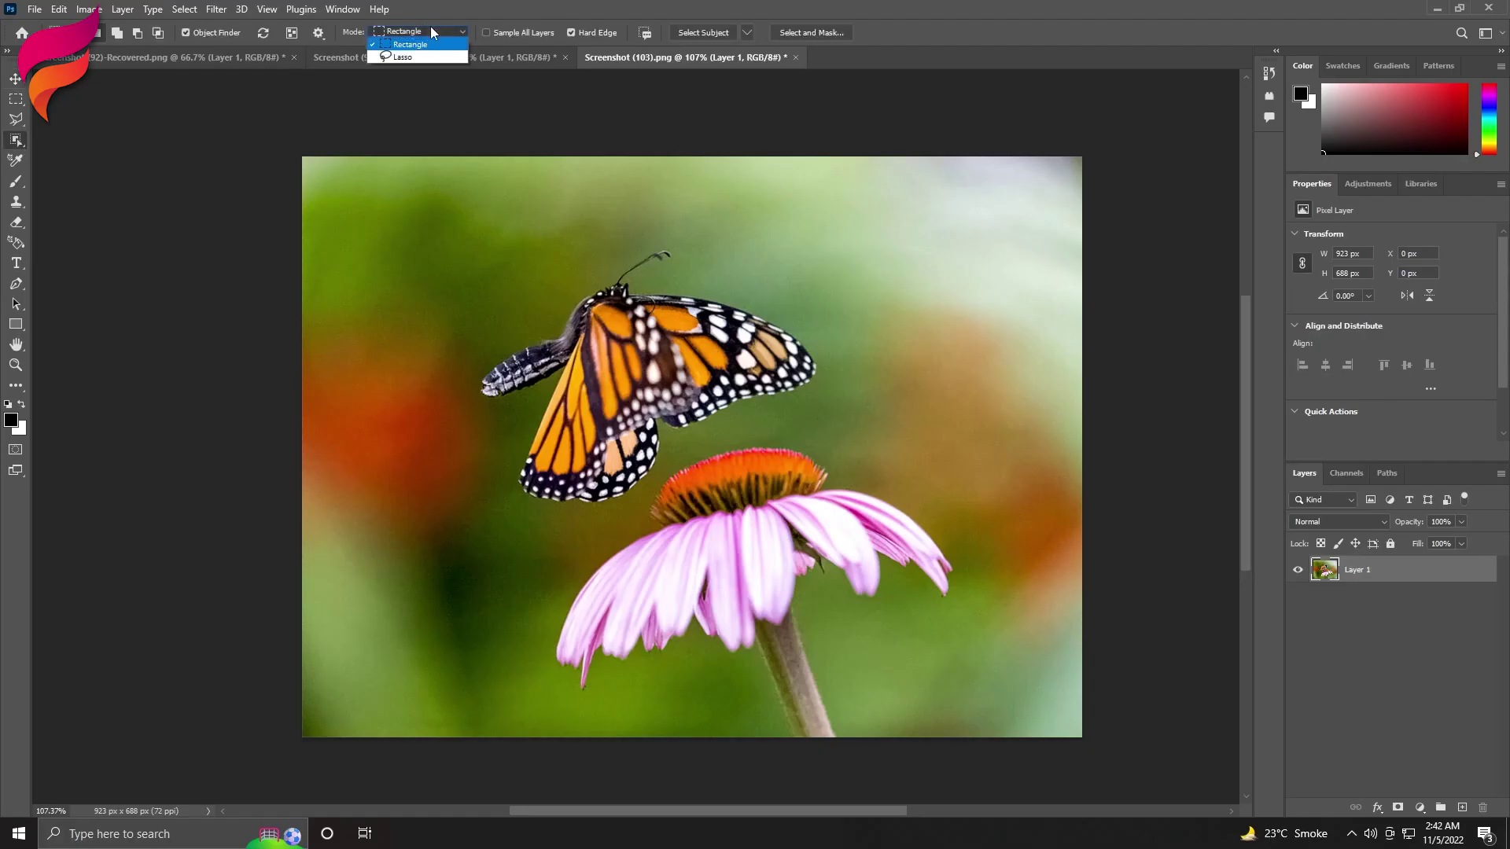
- Mask the butterfly photo to the lassoed butterfly, and the beach photo to the water
left_click_drag(487, 279, 433, 365)
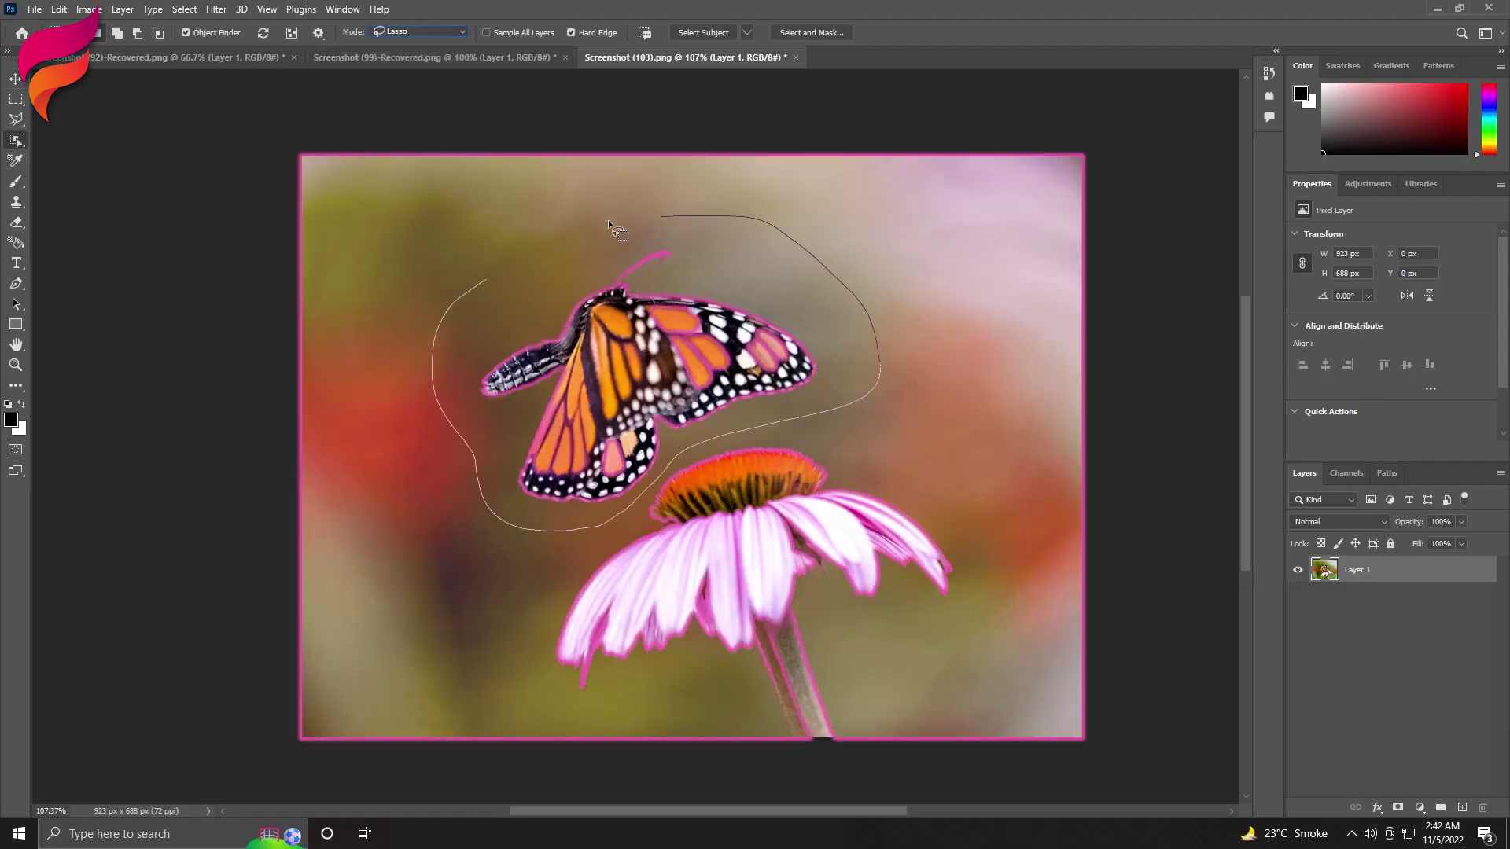
left_click_drag(609, 226, 487, 279)
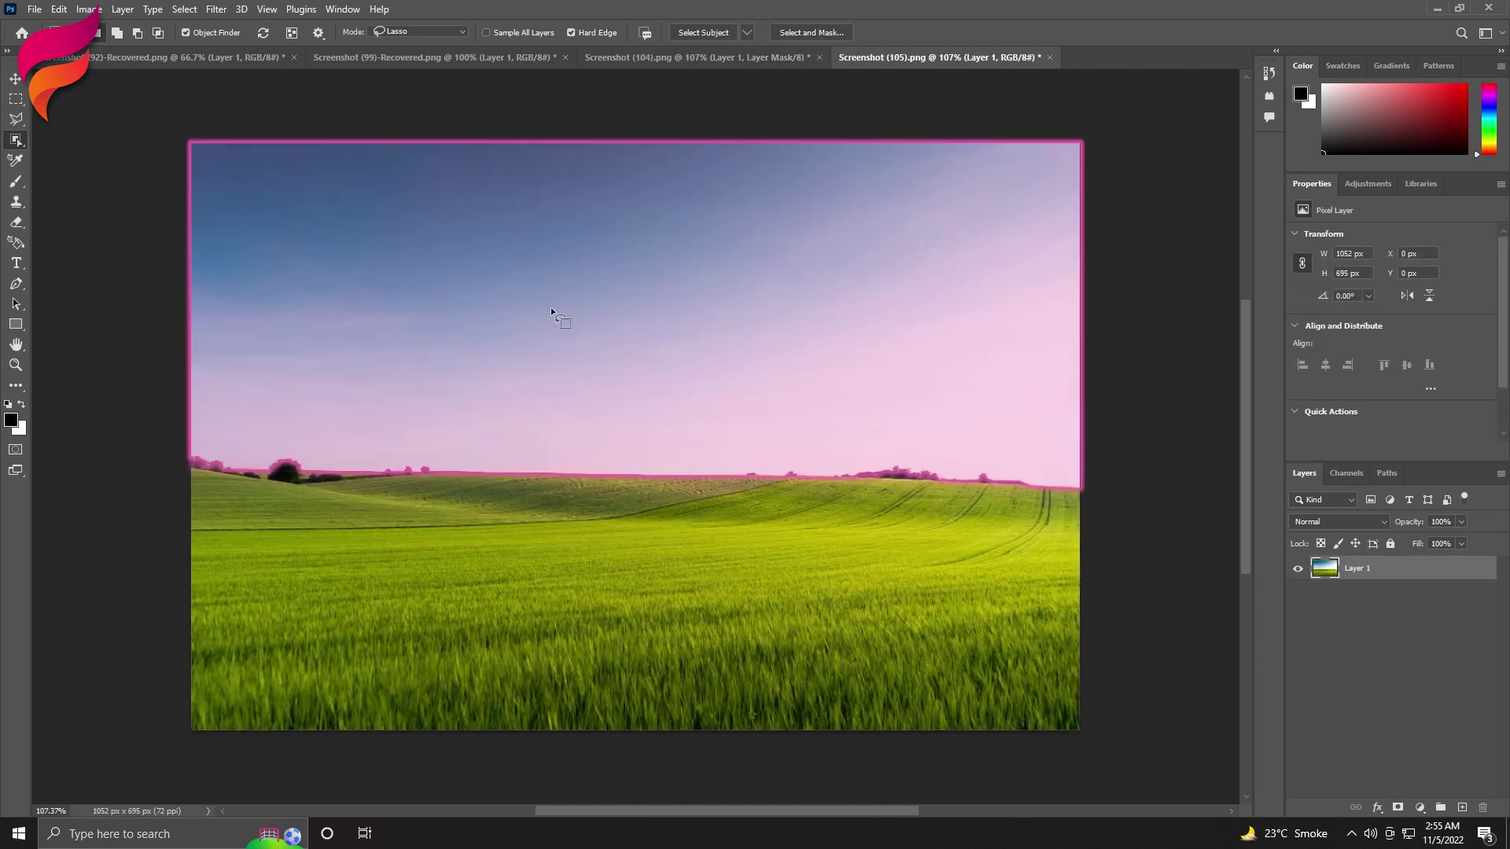
left_click(551, 312)
left_click(1397, 808)
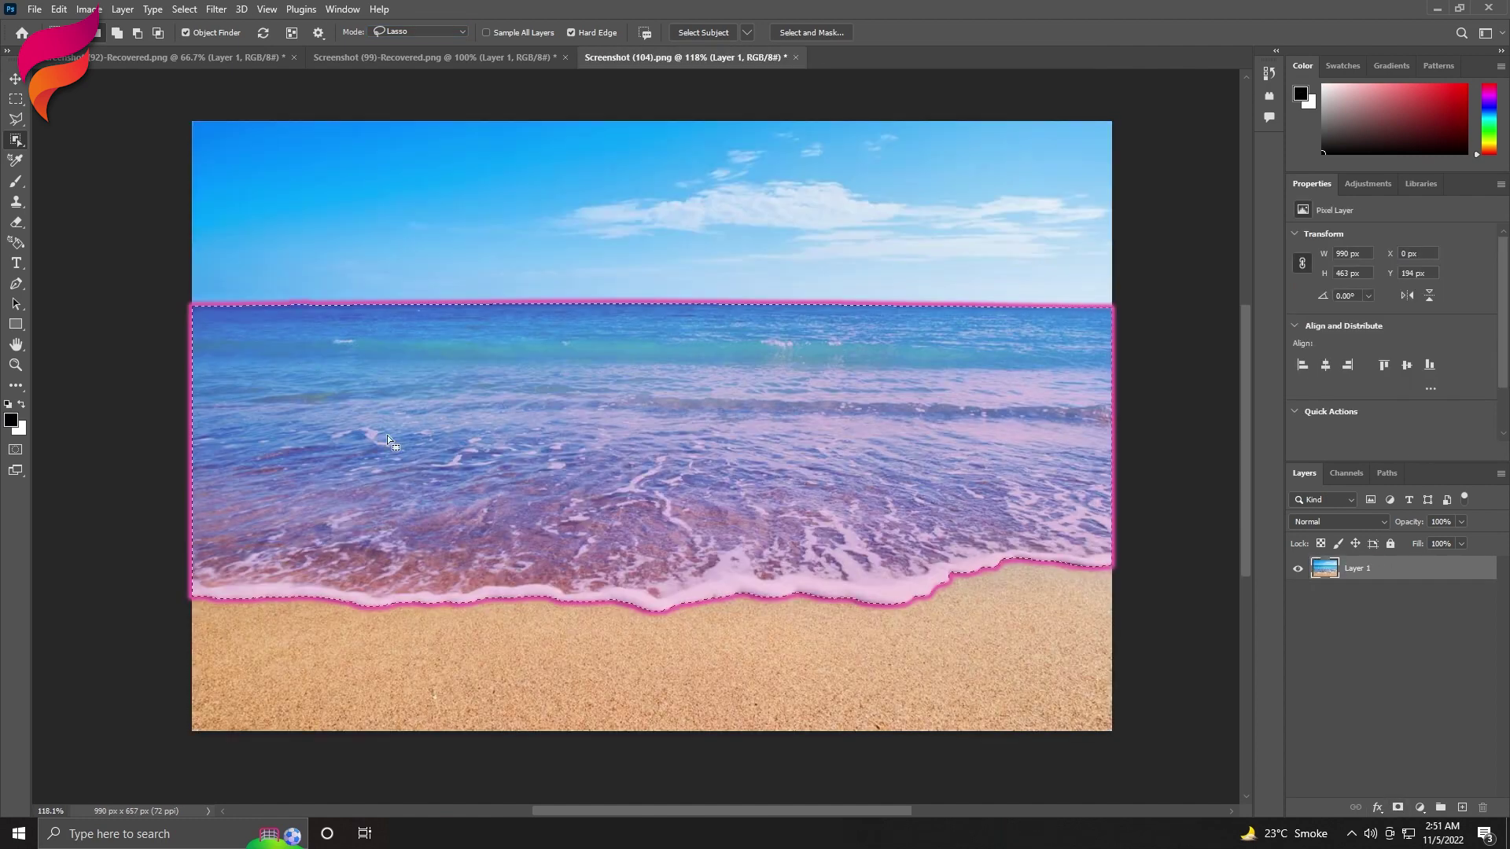
left_click(1397, 808)
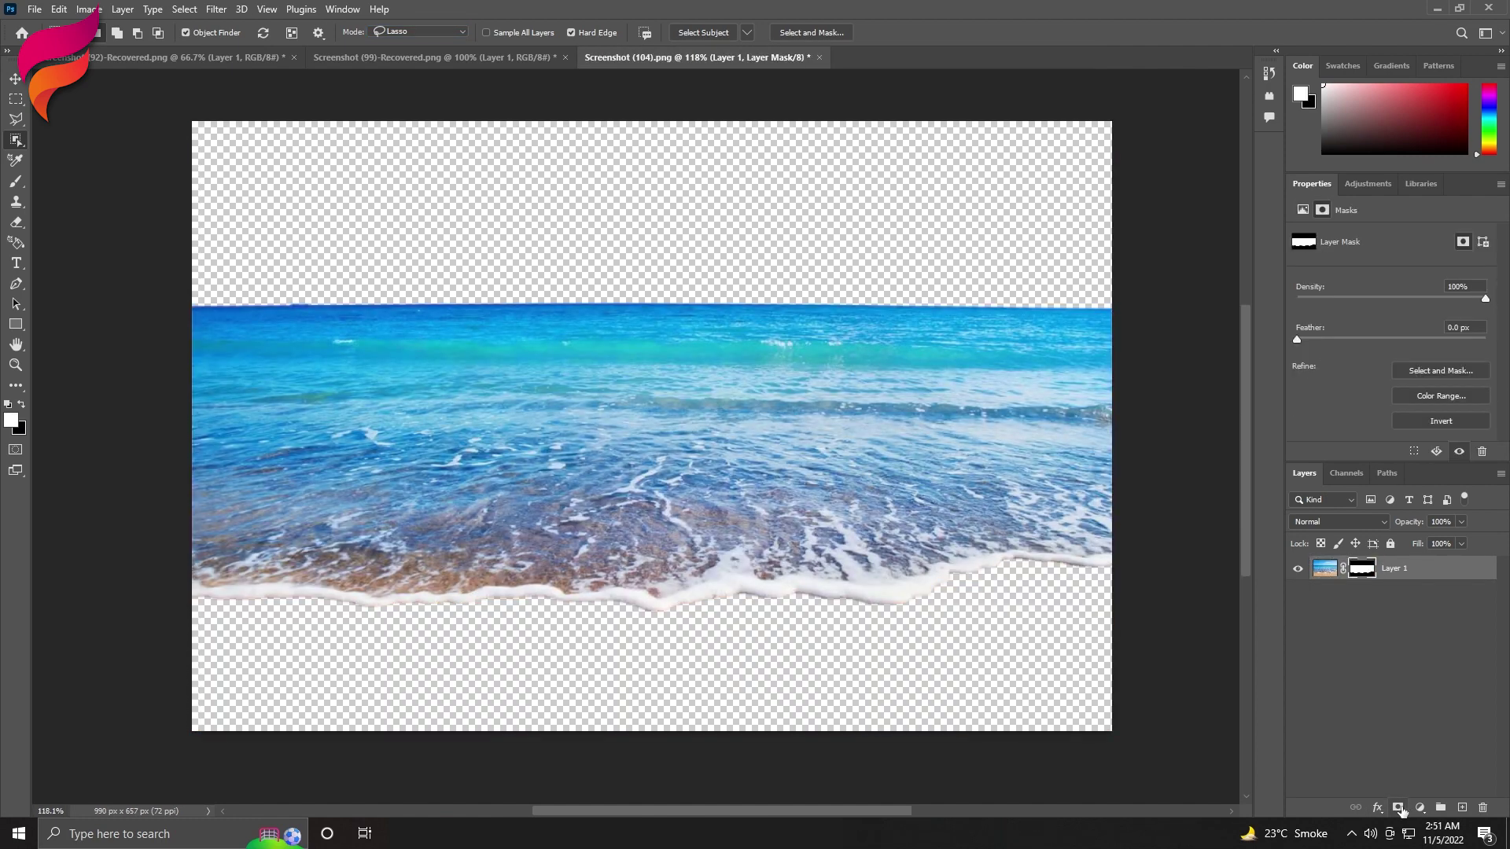
- Mask away the sky above the green field and the mosque's background
left_click_drag(191, 429, 768, 420)
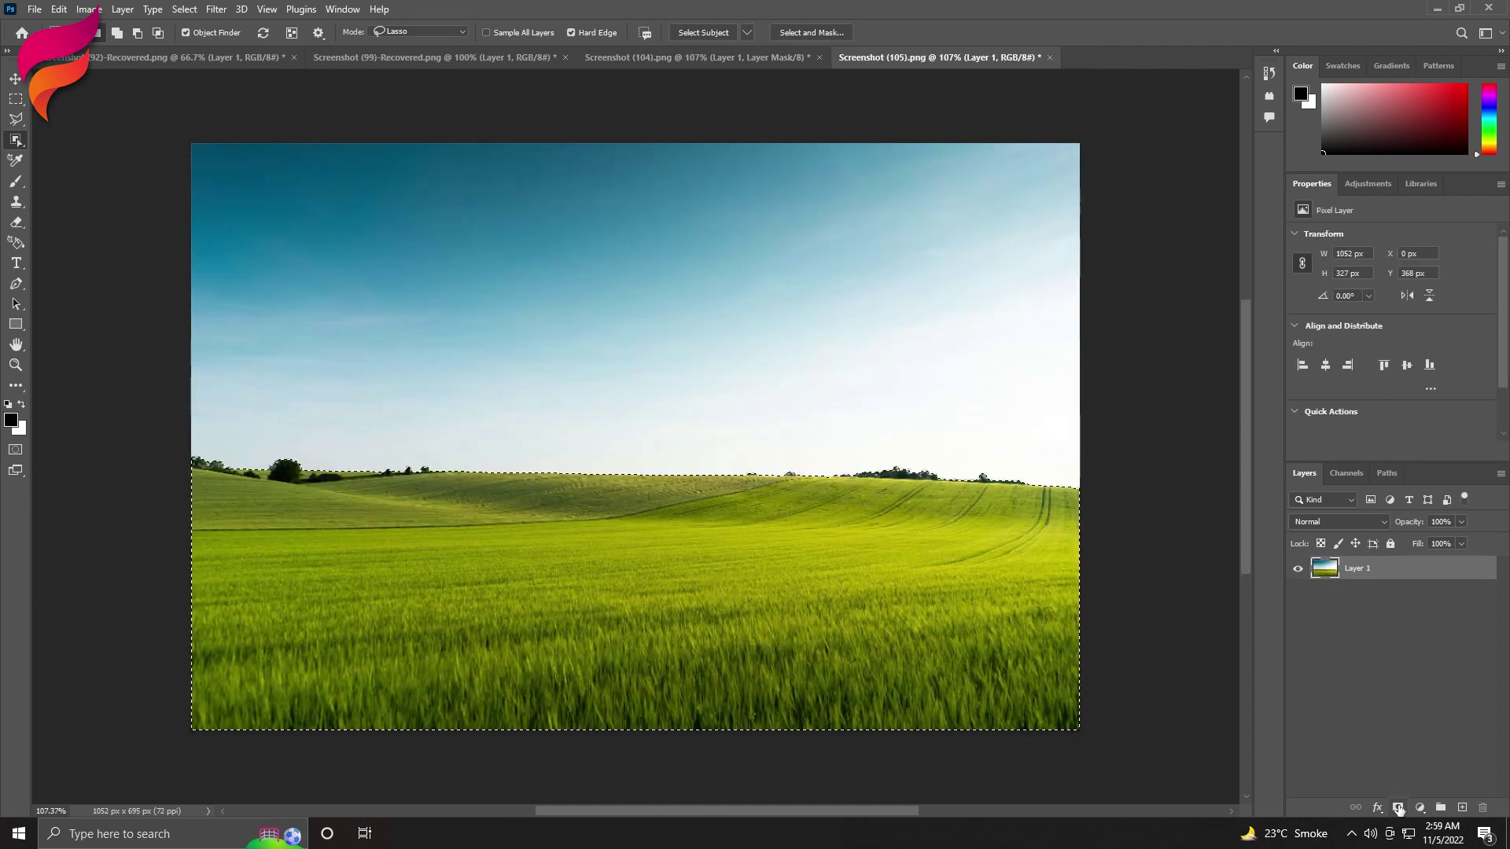
left_click(1397, 808)
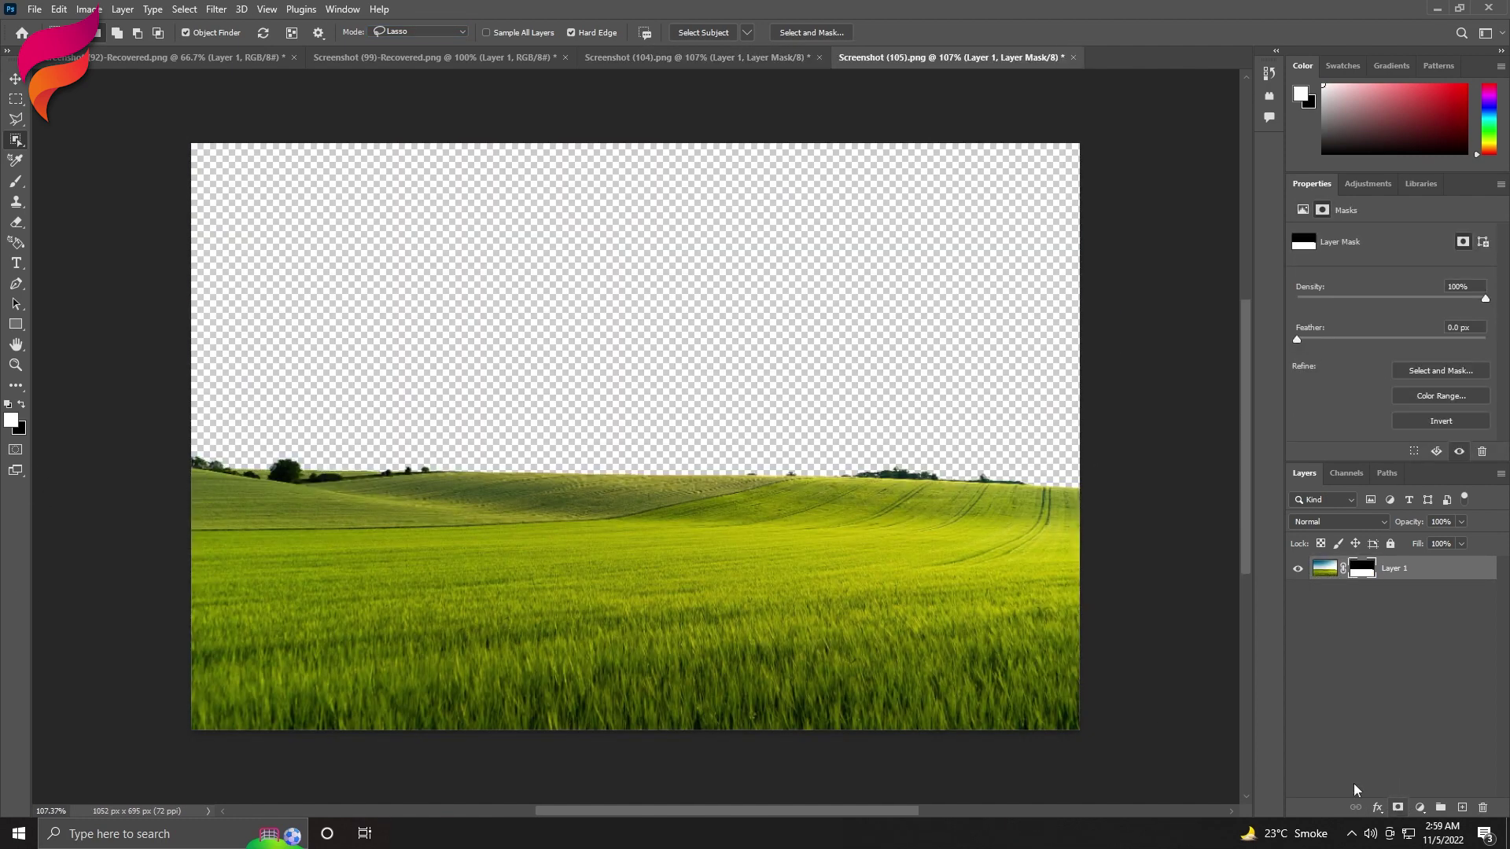
left_click_drag(438, 191, 883, 600)
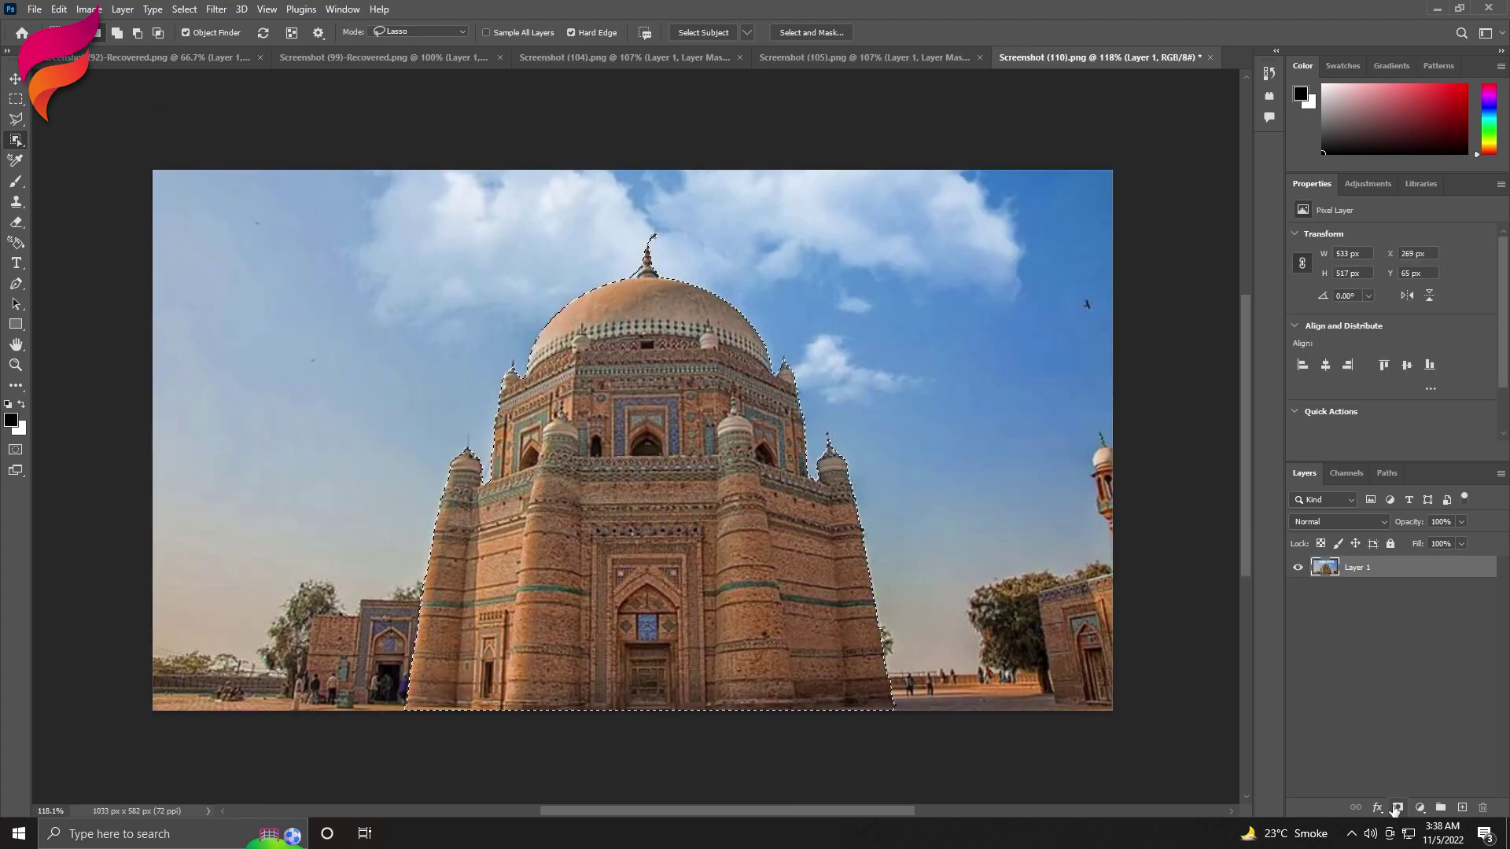
left_click(1395, 807)
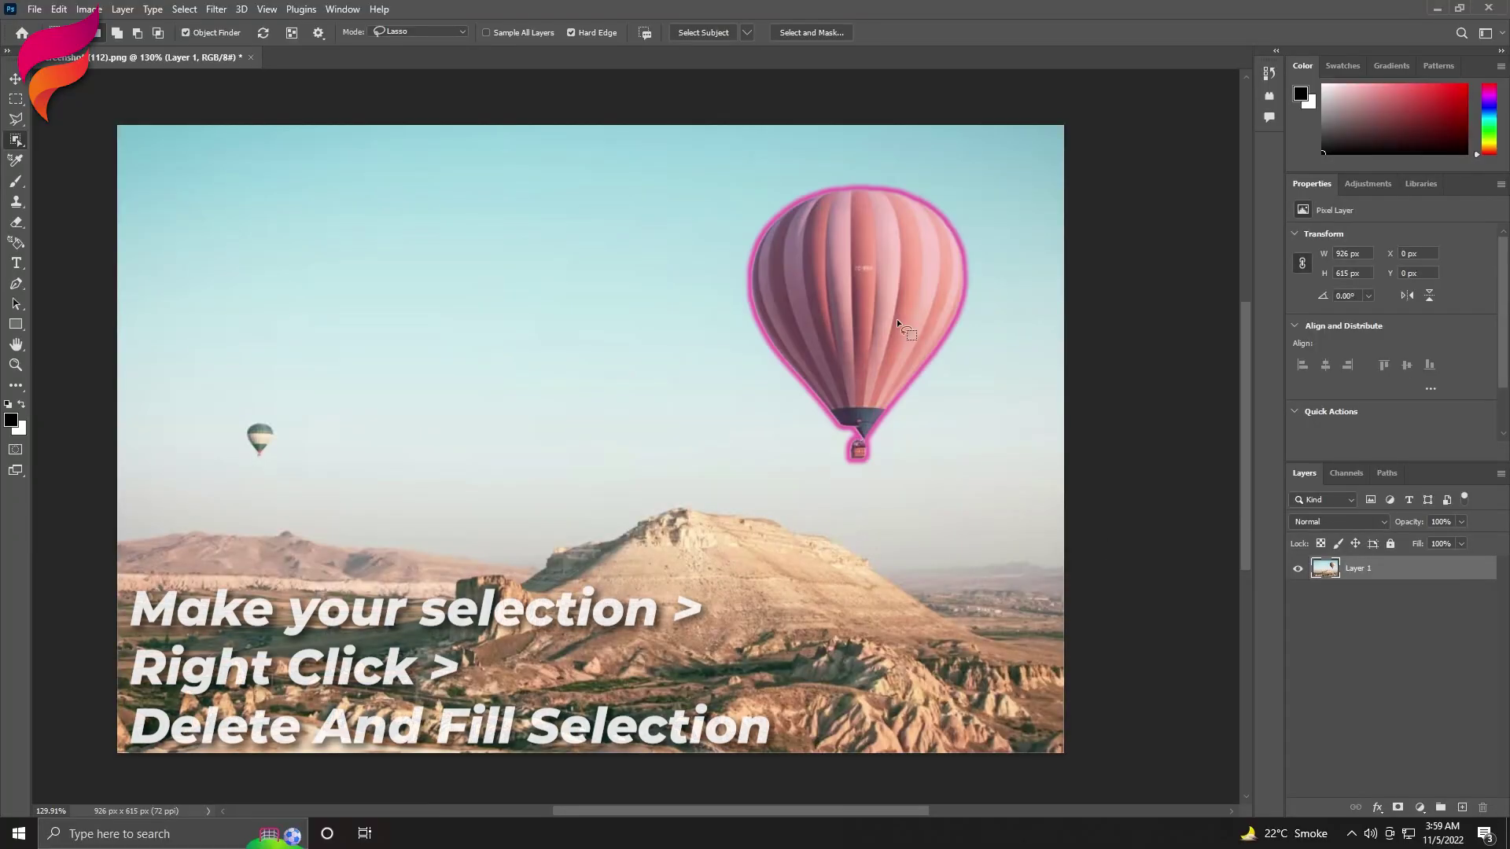
- Select the large pink balloon and use Delete and Fill Selection to replace it with sky
left_click(871, 313)
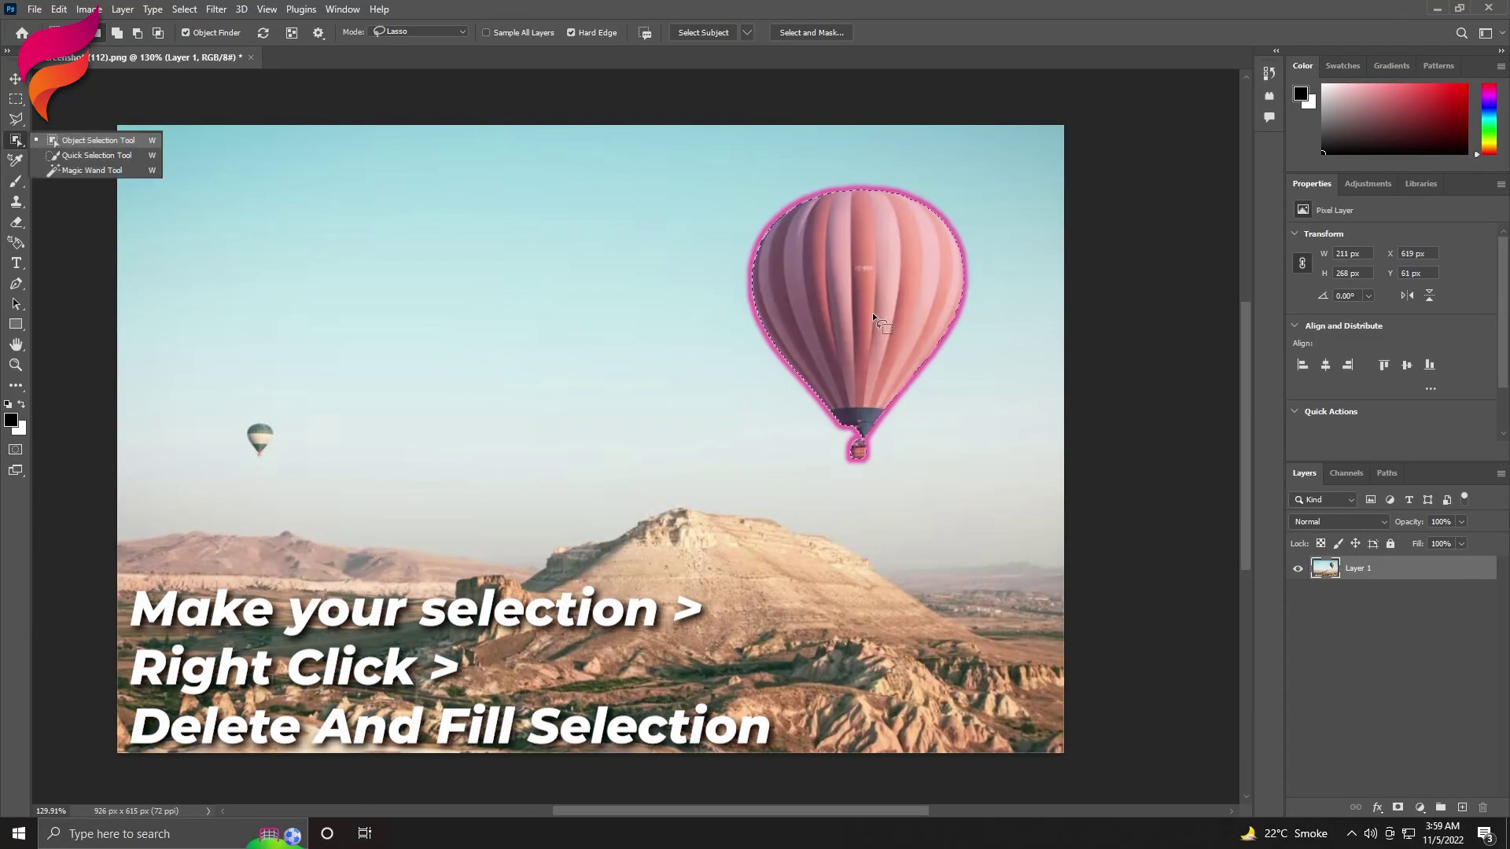
right_click(871, 313)
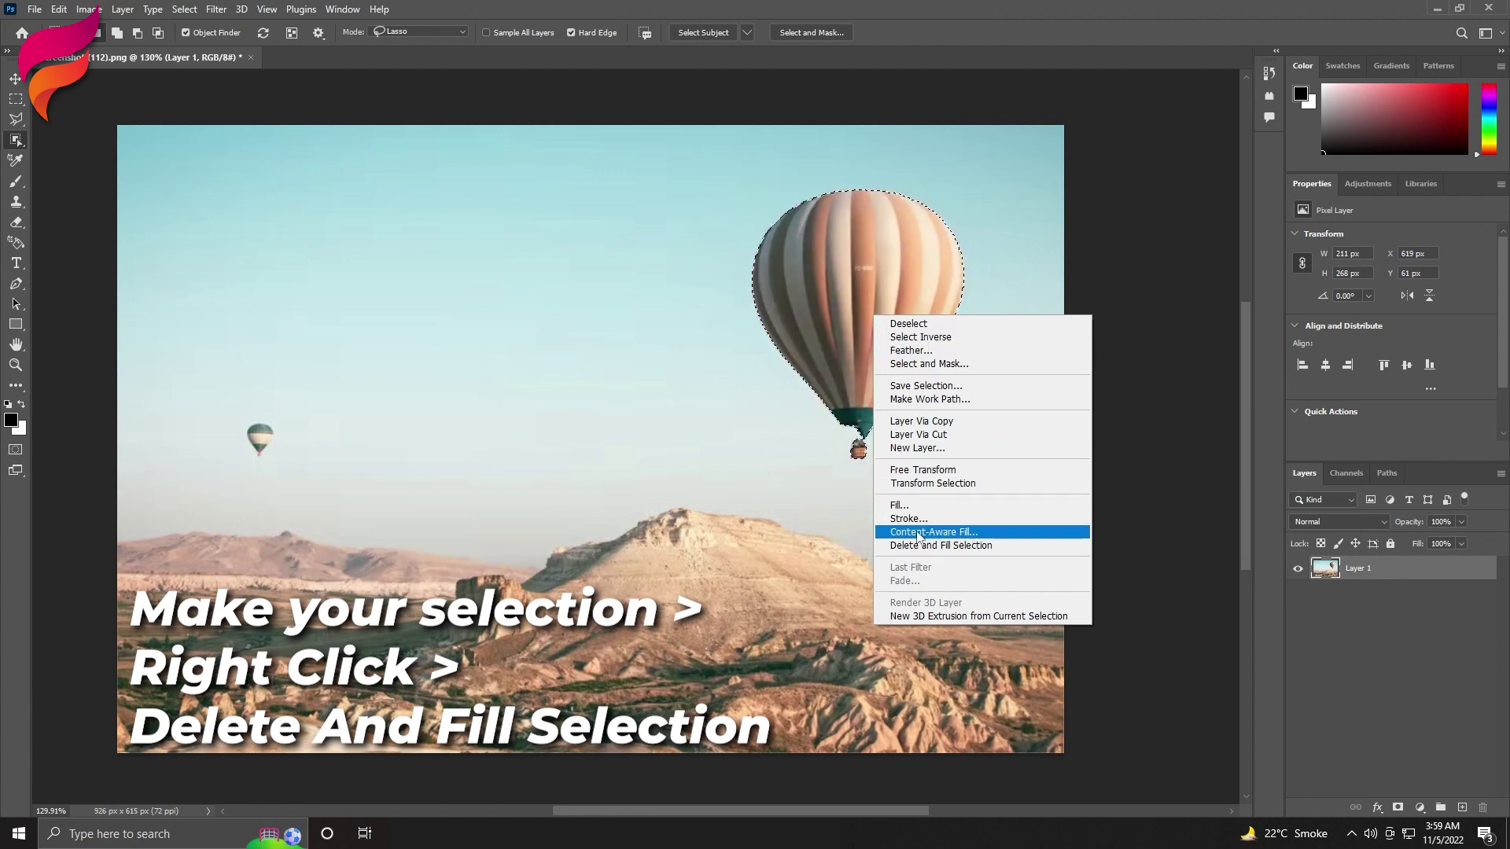
left_click(917, 544)
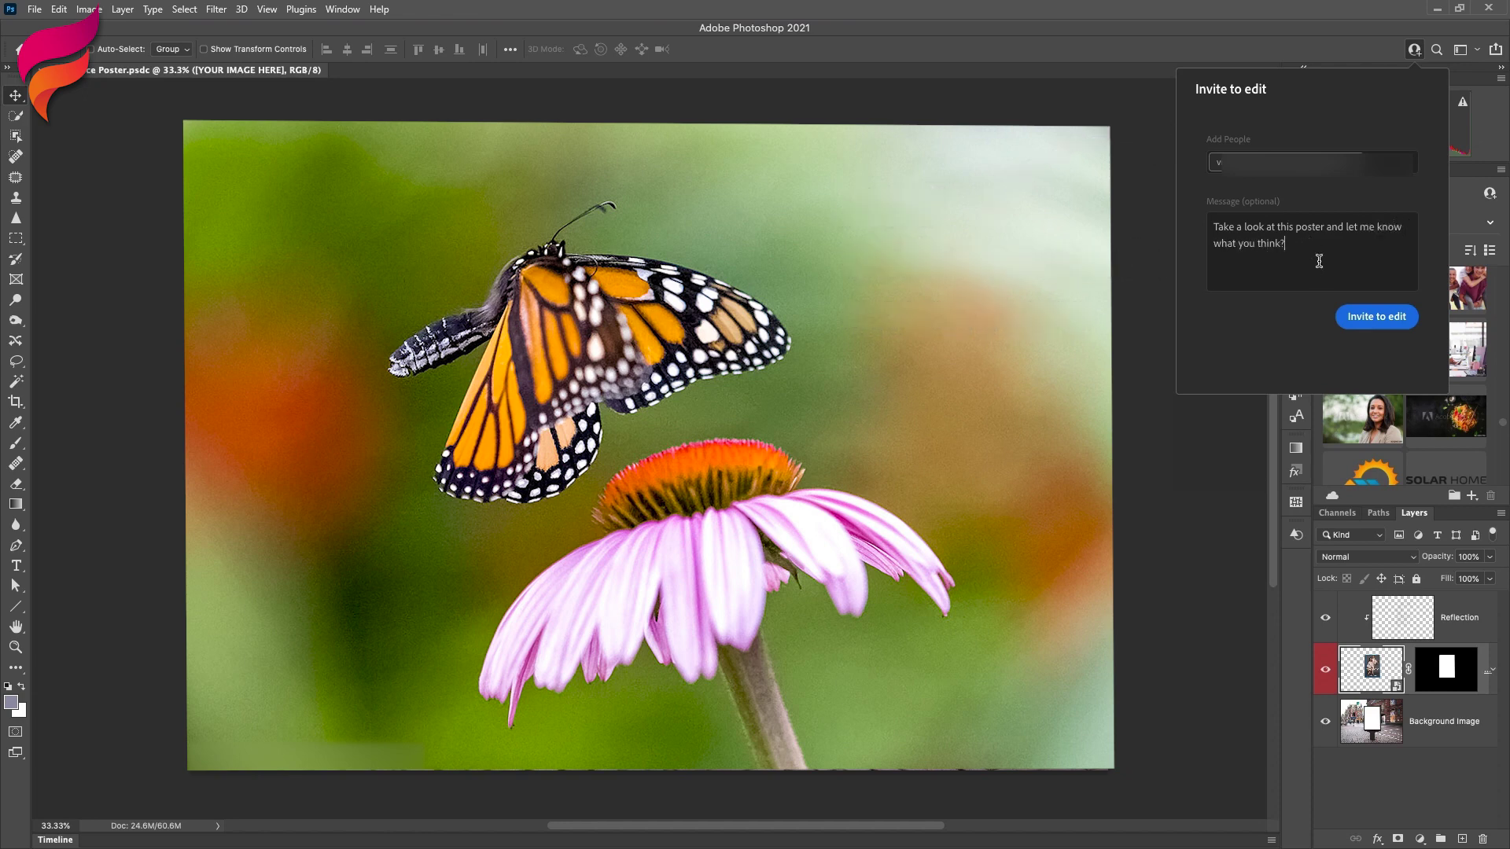
- Send the edit invitation with the collaborator's e-mail and a message asking their opinion
left_click(1358, 322)
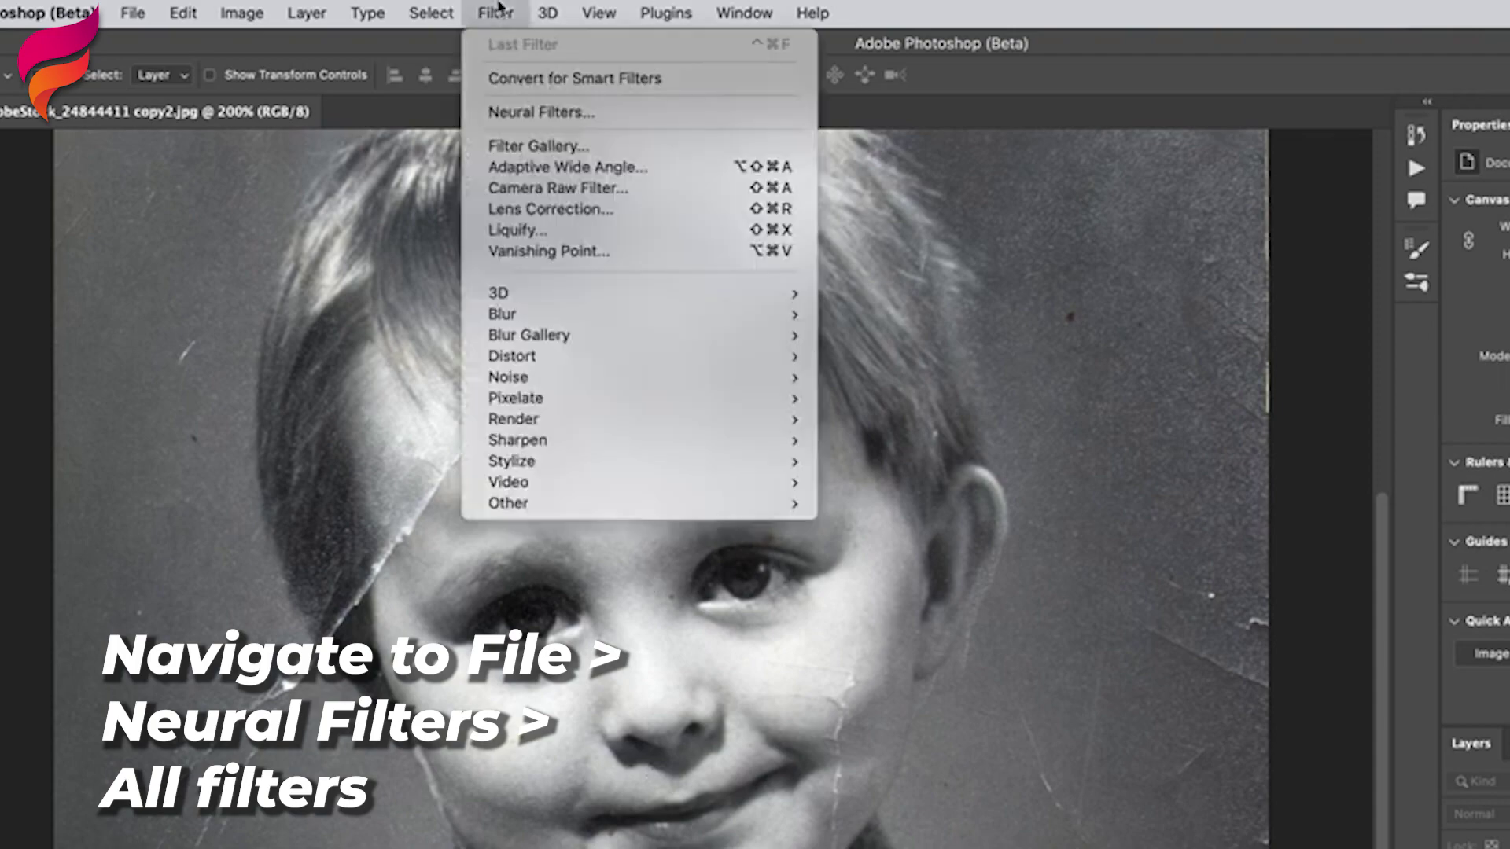
- Apply Photo Restoration with enhancement 76 and scratch reduction 36, then enable Colorize
left_click(534, 109)
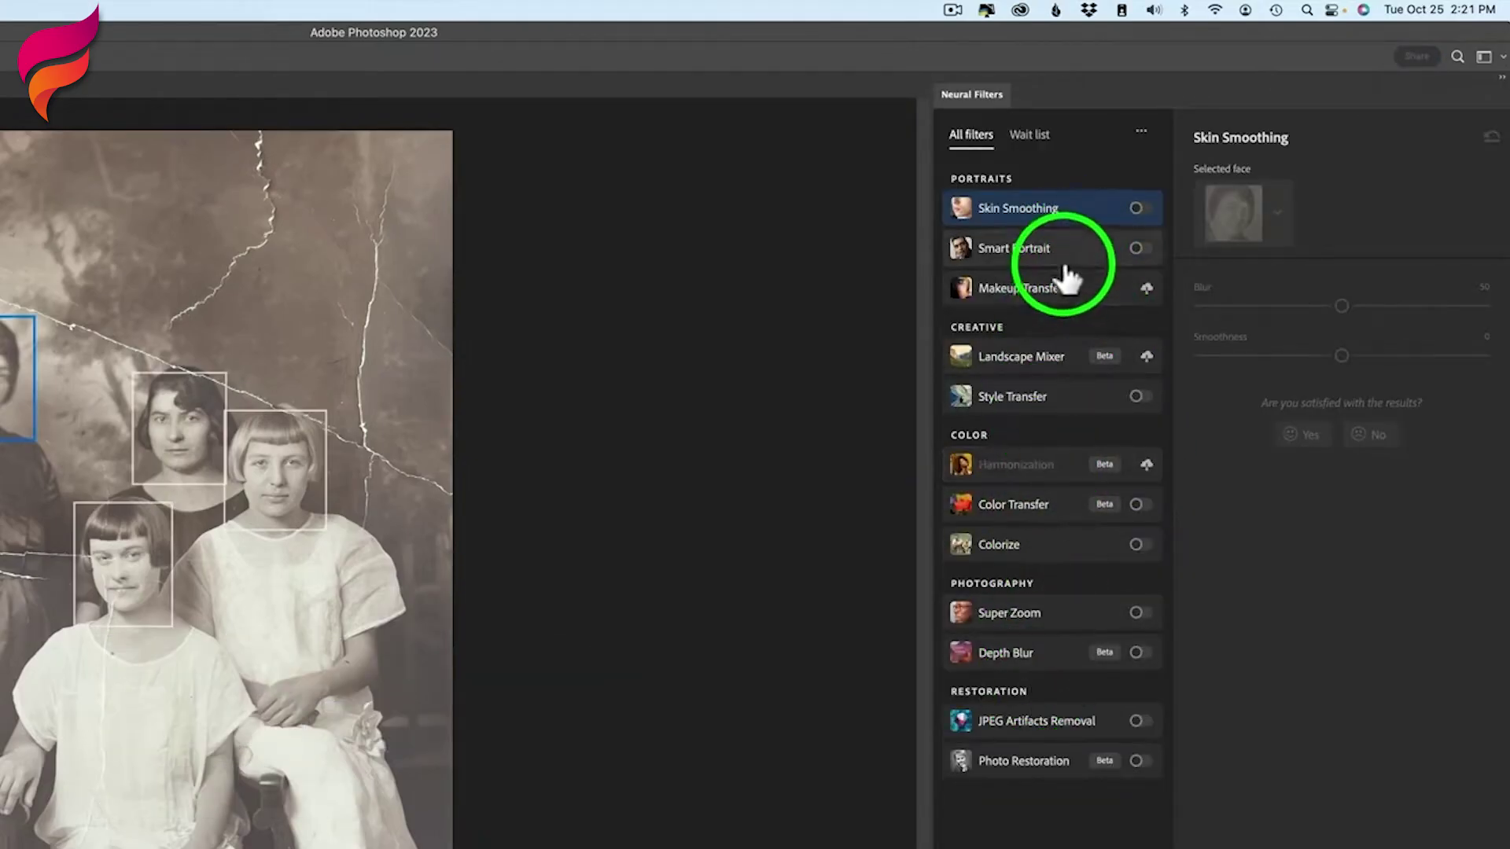
mouse_move(1028, 776)
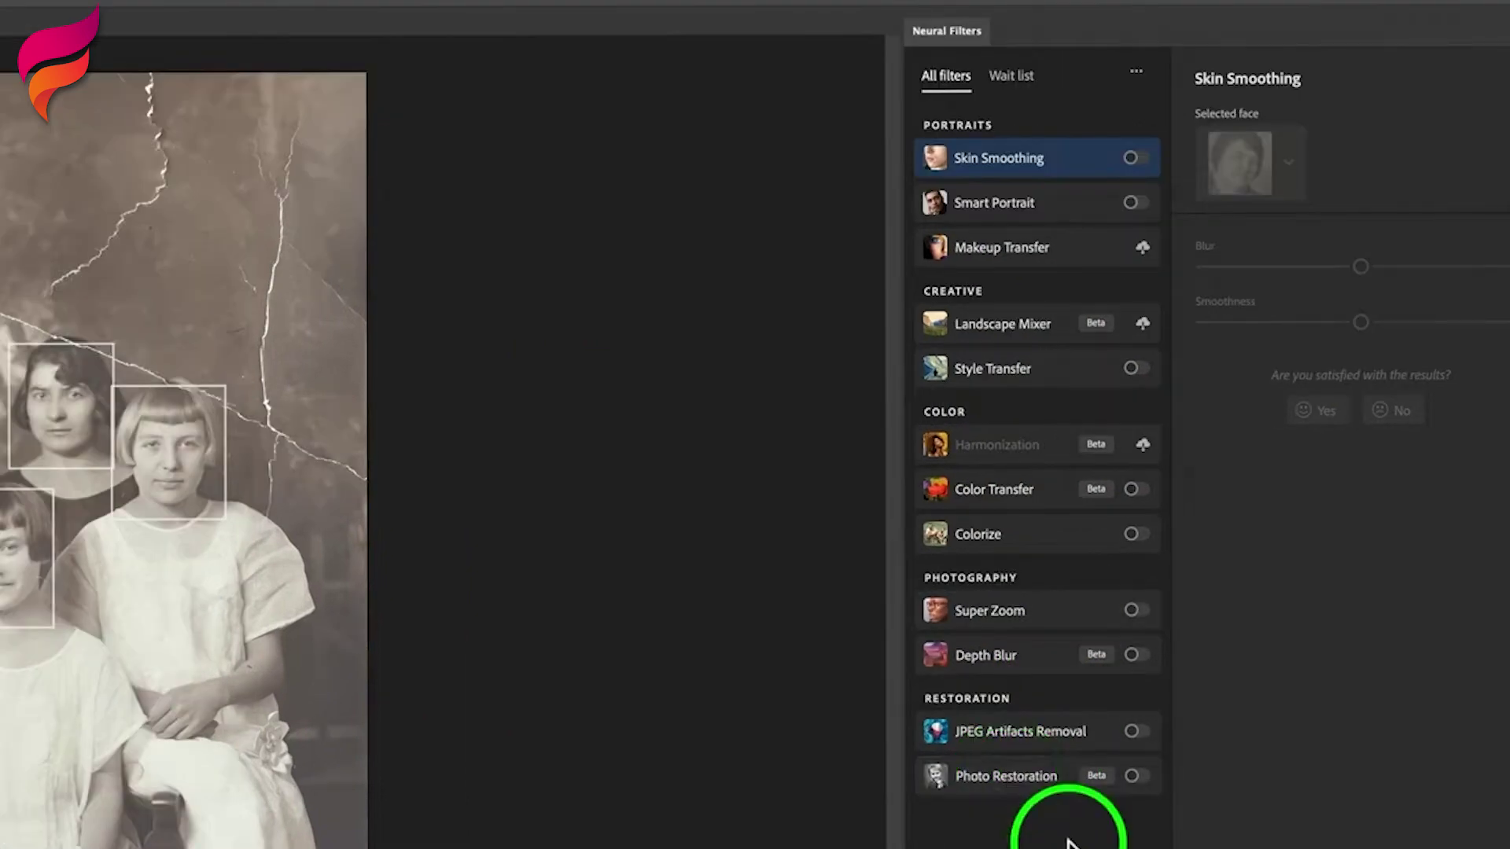
left_click(1134, 777)
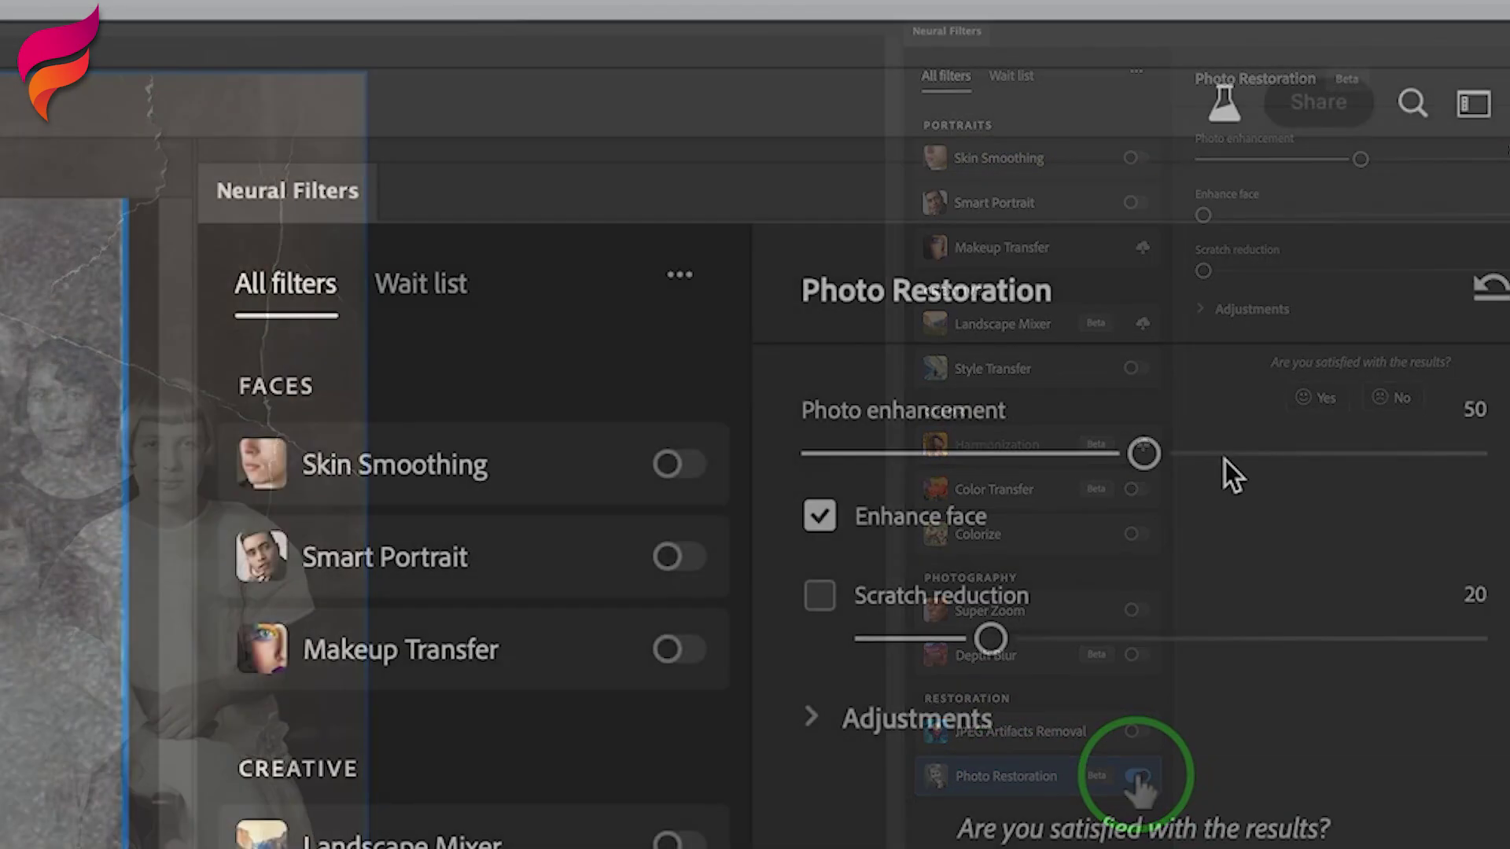
left_click_drag(1219, 461, 1324, 465)
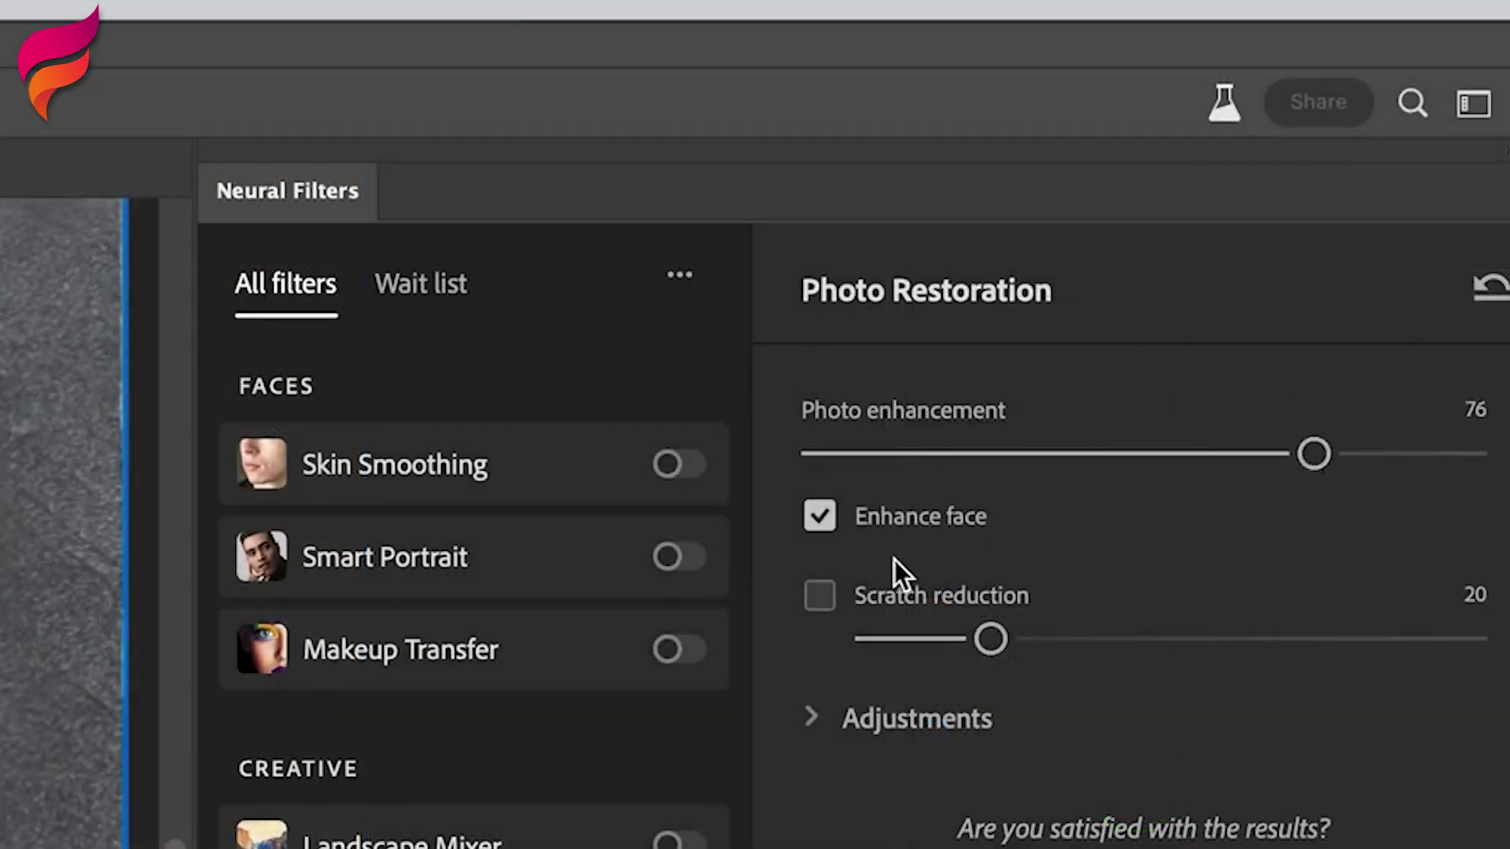
left_click_drag(989, 639, 1081, 638)
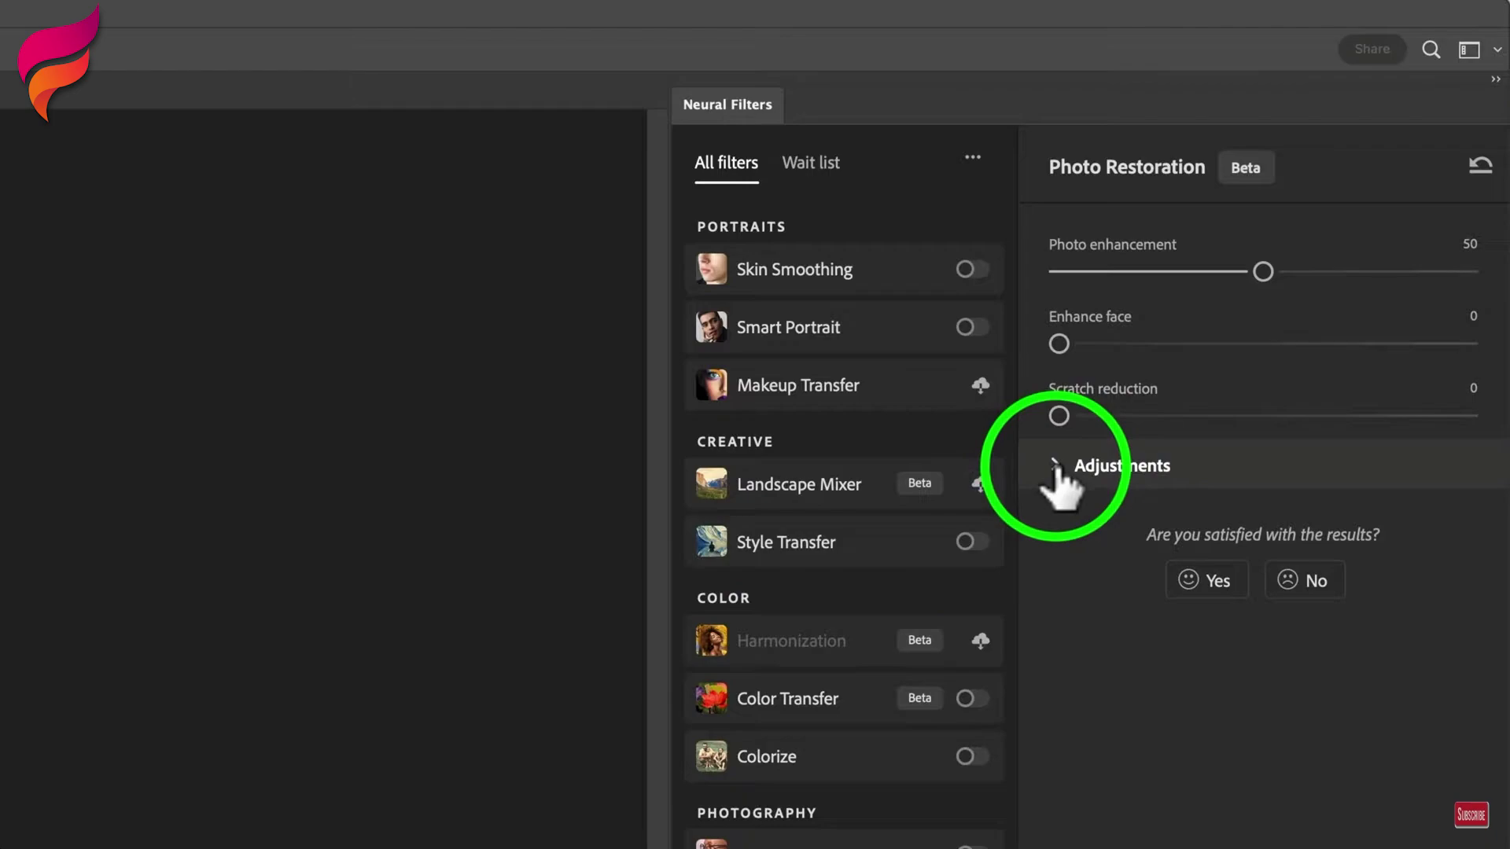
left_click(1058, 472)
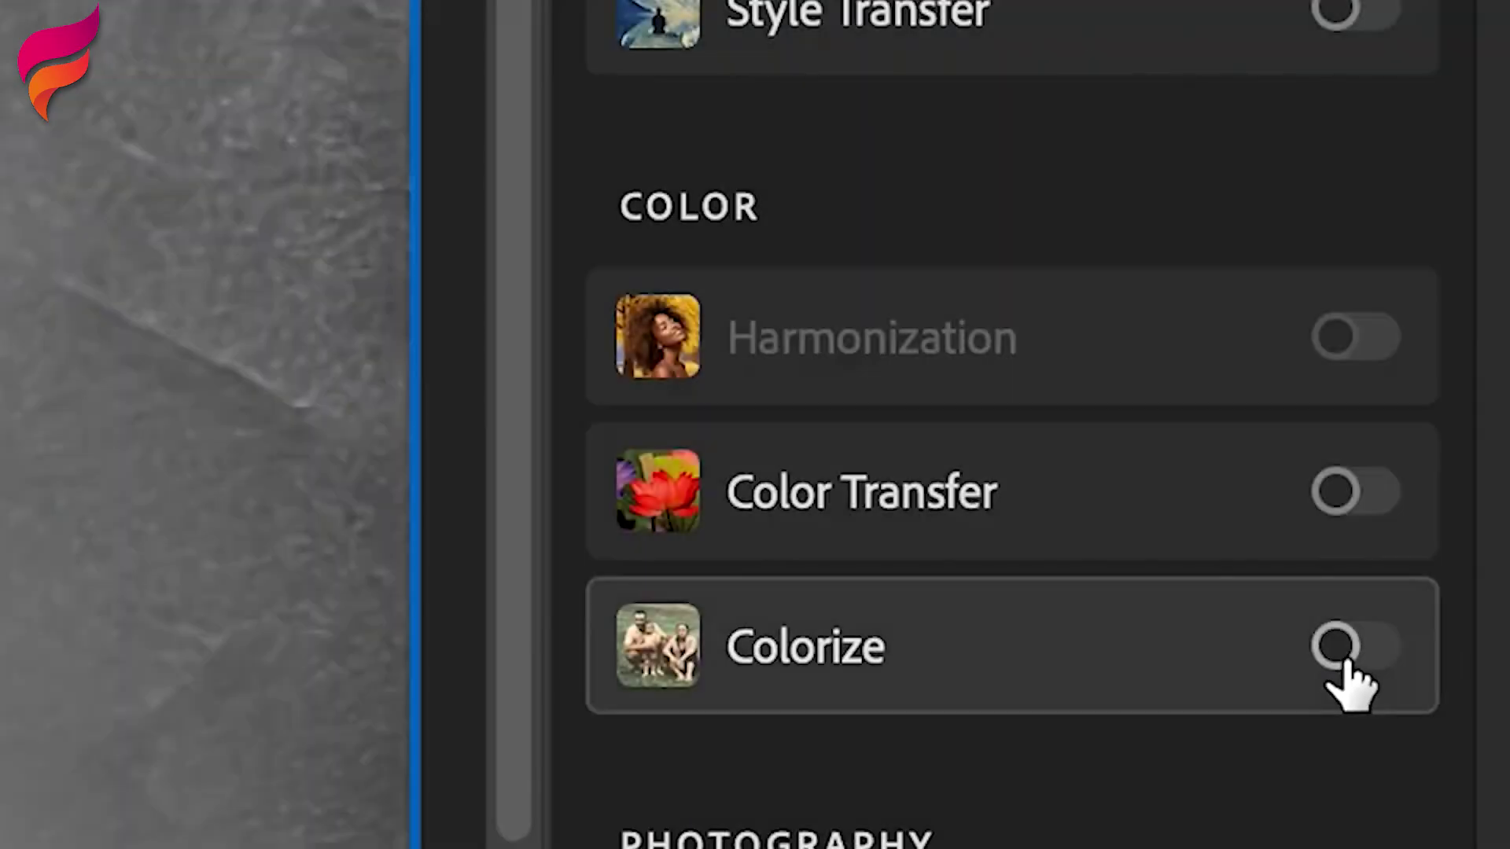
left_click(1335, 660)
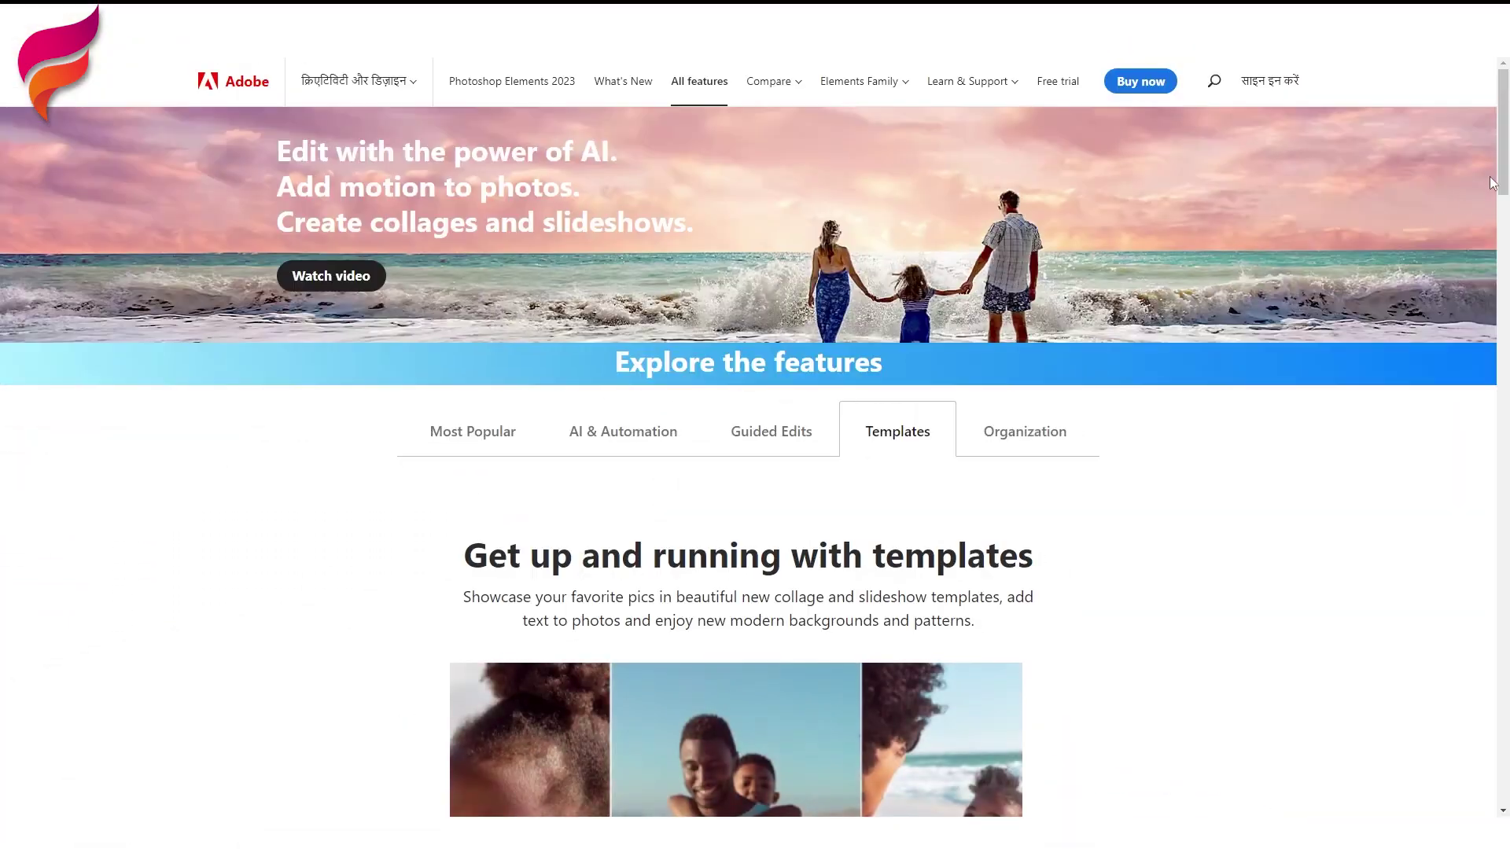
- Scroll down to the Templates section of the Photoshop Elements features page
left_click_drag(1507, 173, 1506, 440)
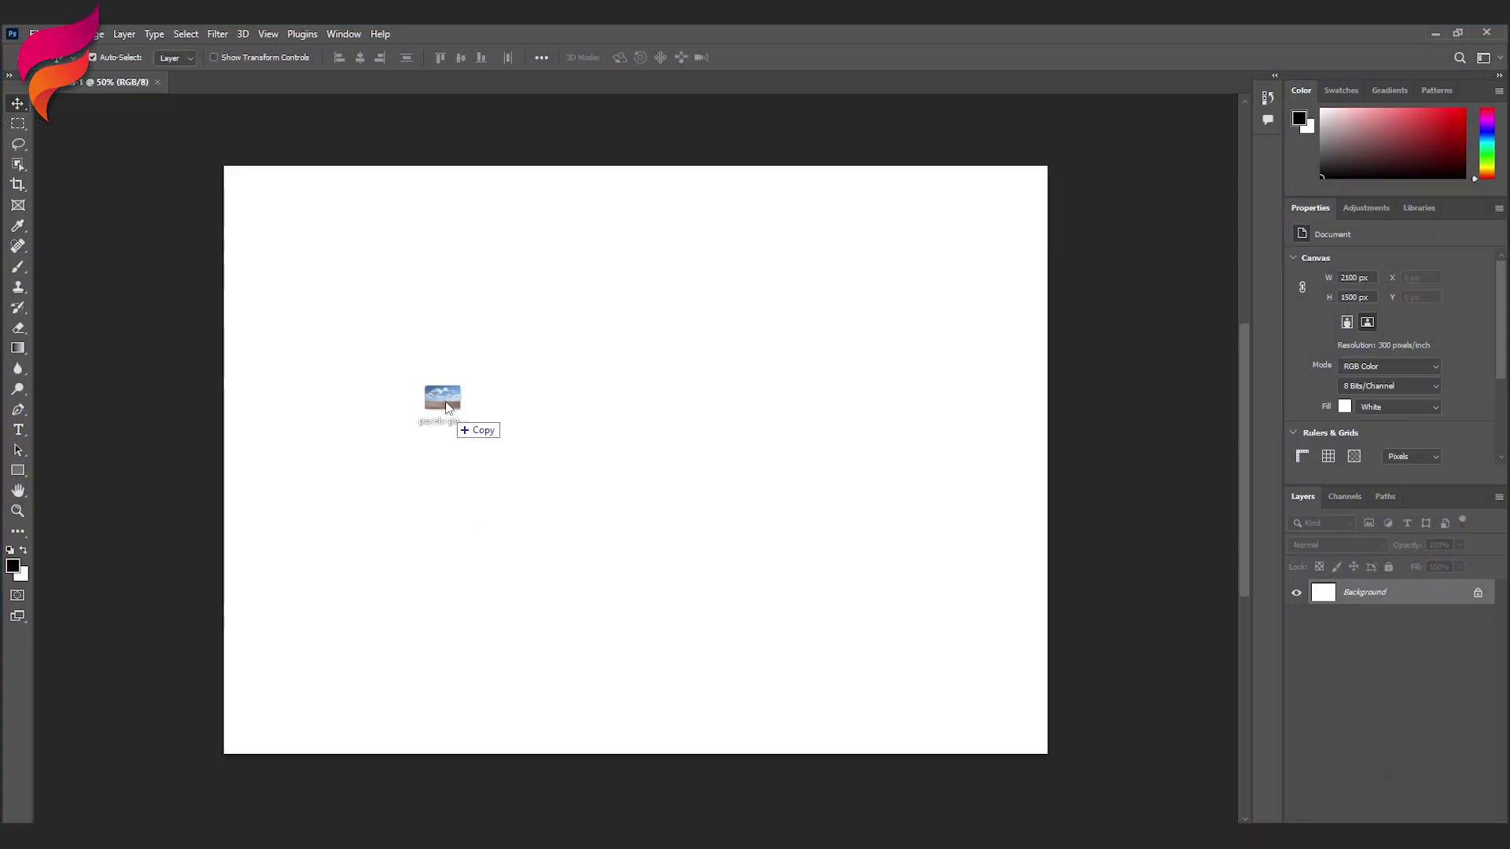
- Open the field photo and copy its Object-Selected sky onto a new layer
left_click_drag(309, 92, 312, 92)
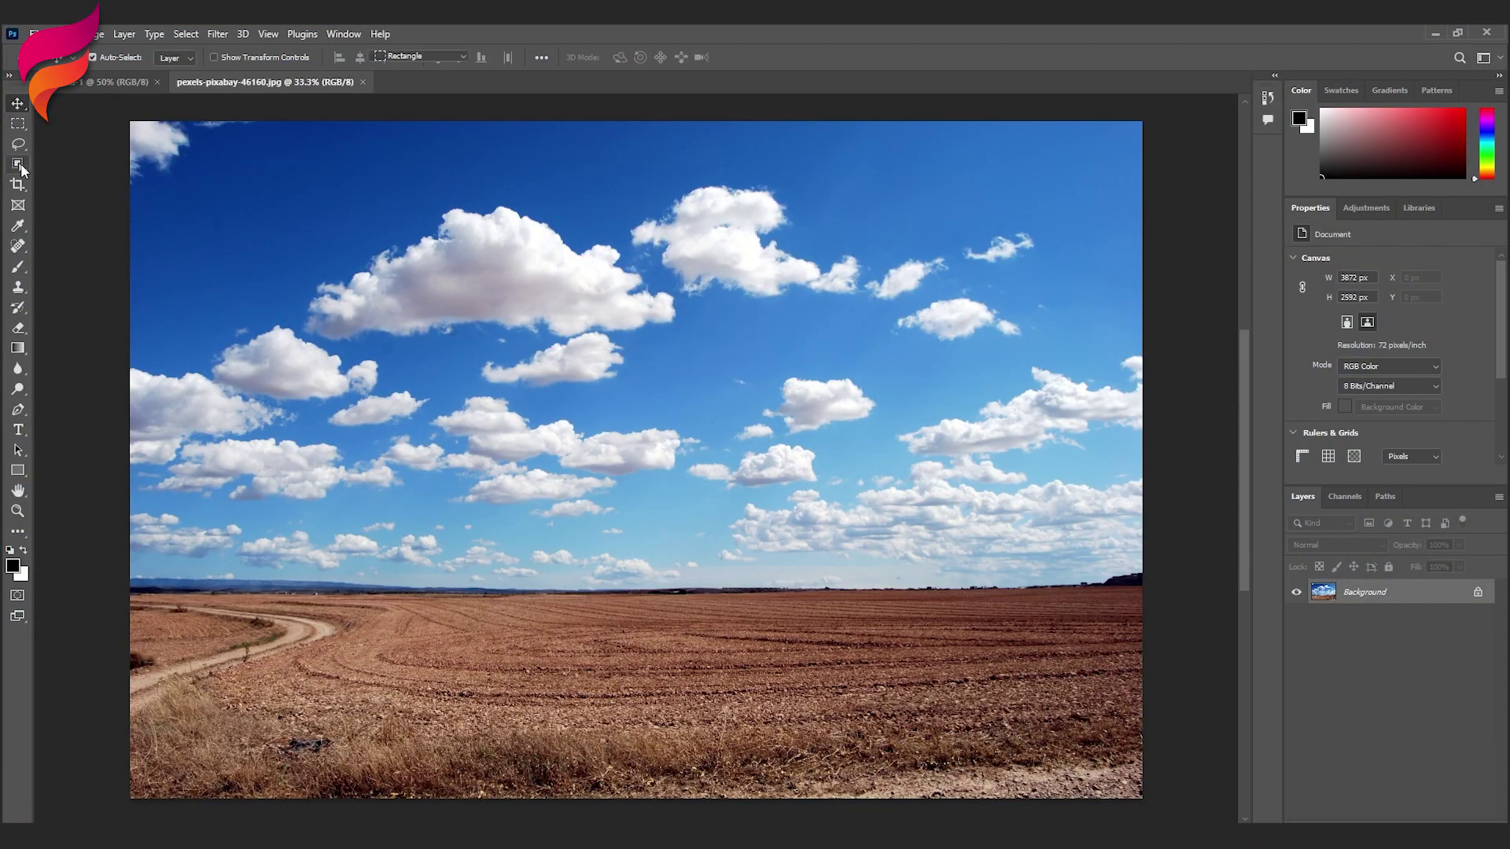
left_click_drag(21, 170, 73, 165)
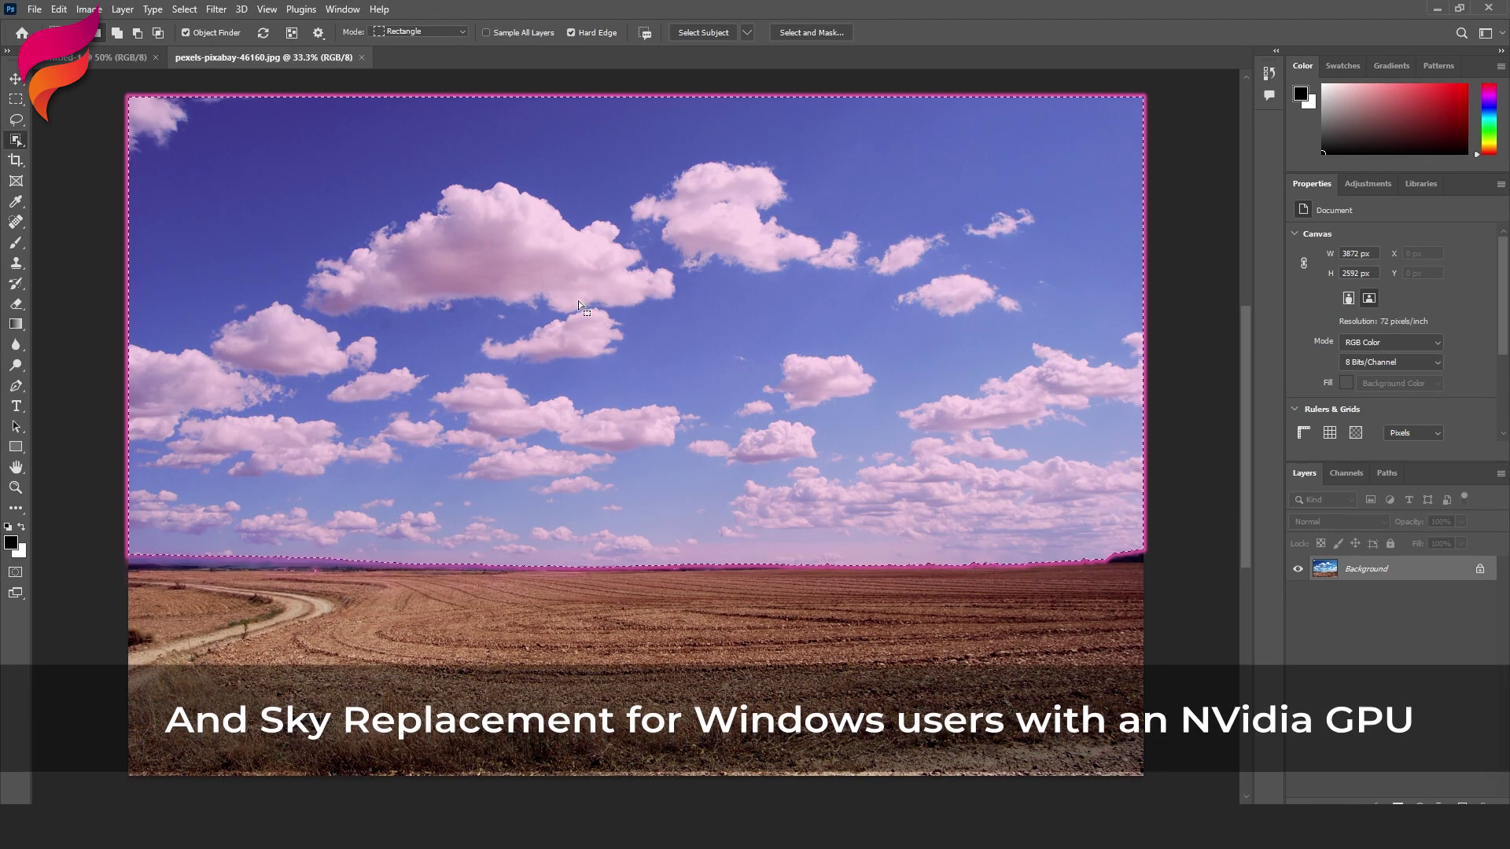
left_click(579, 327)
right_click(578, 327)
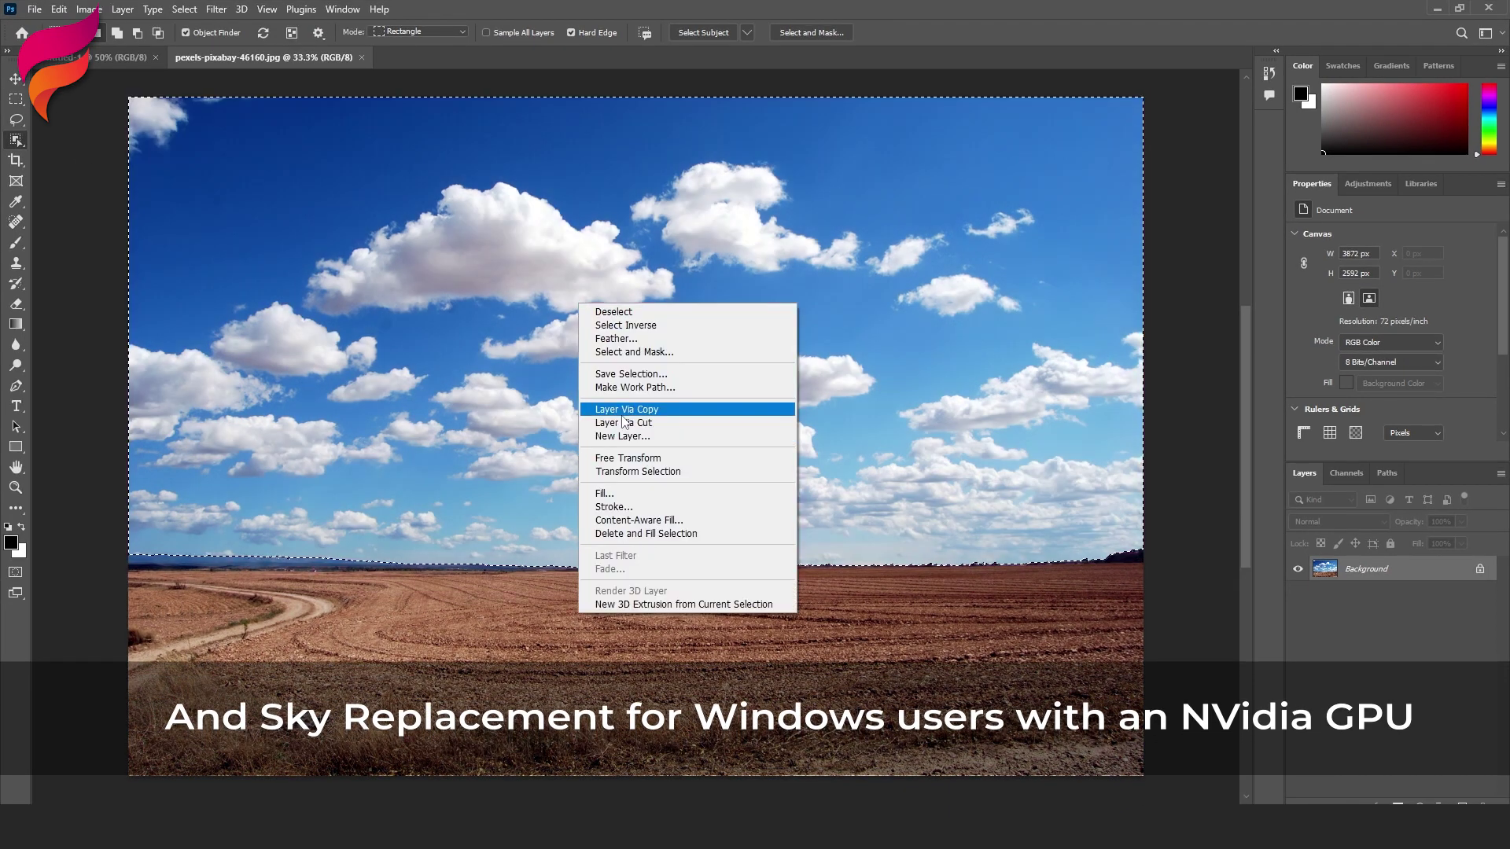
left_click(624, 410)
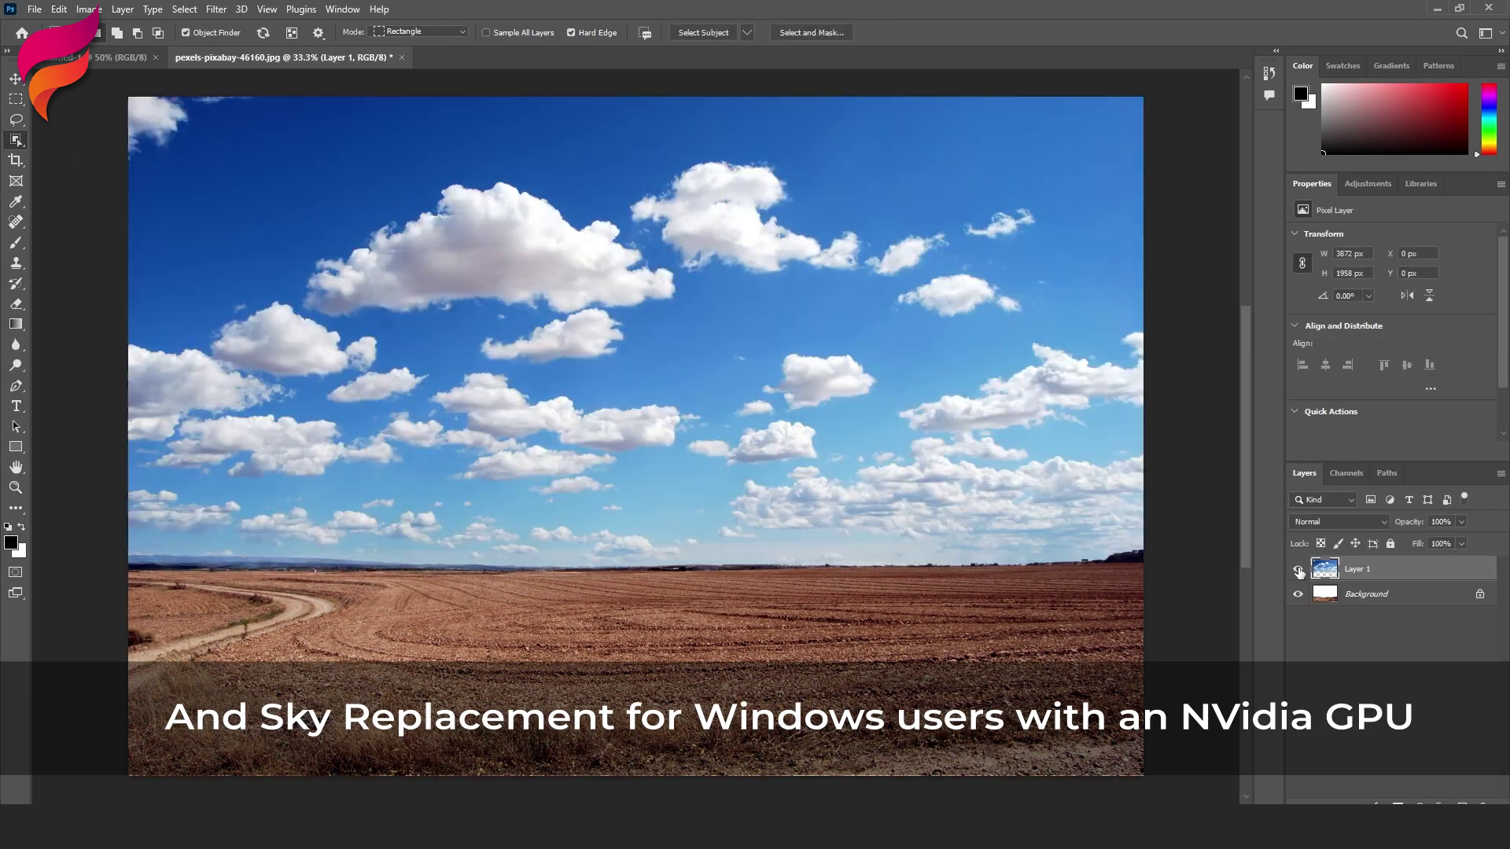
left_click(1299, 593)
left_click(1298, 594)
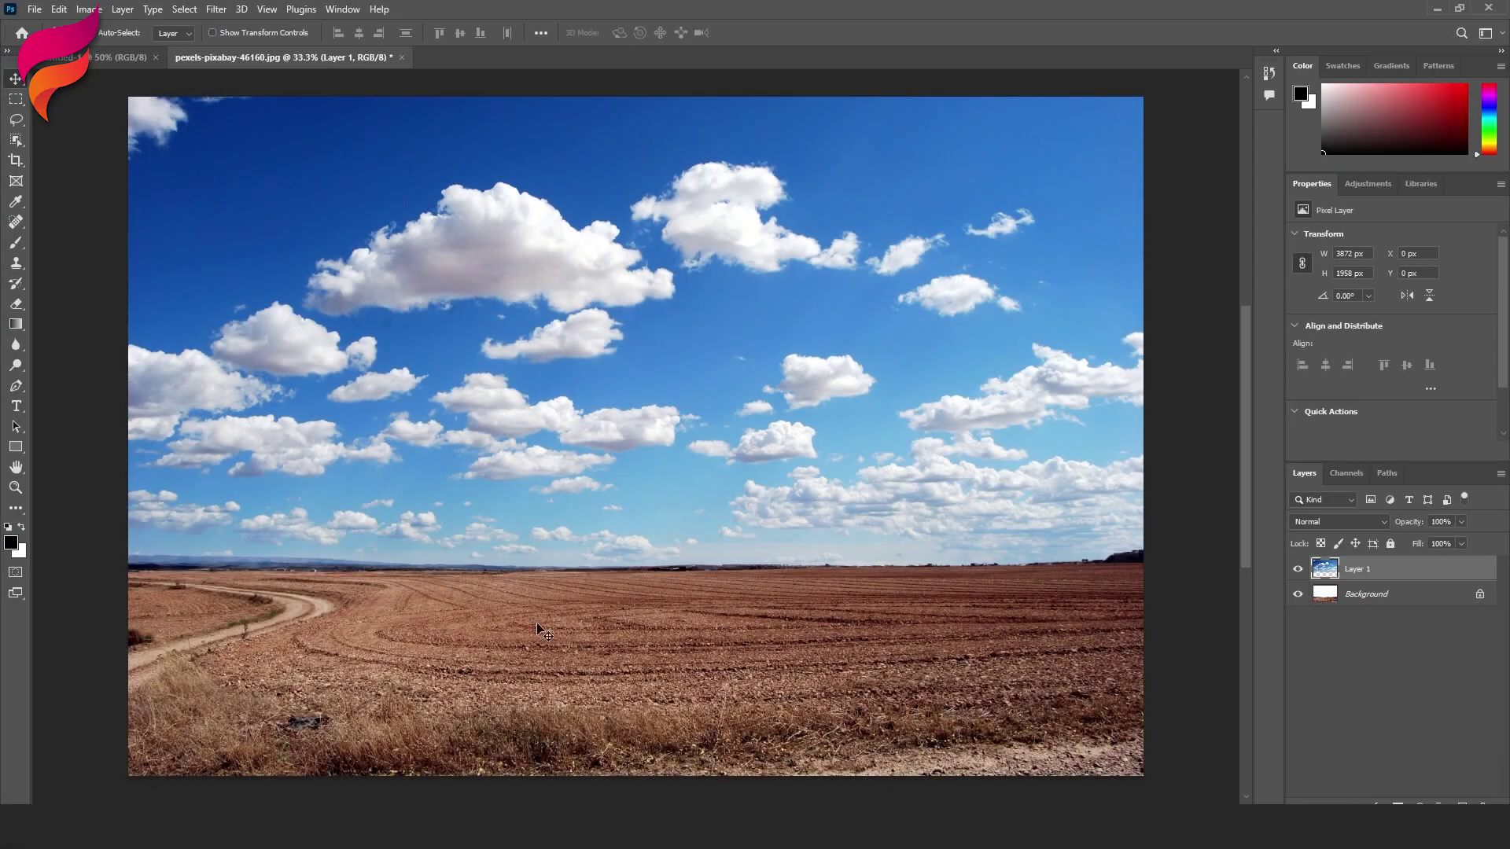
- Set Image Processing preferences' Selections Processing to More stable
left_click(62, 11)
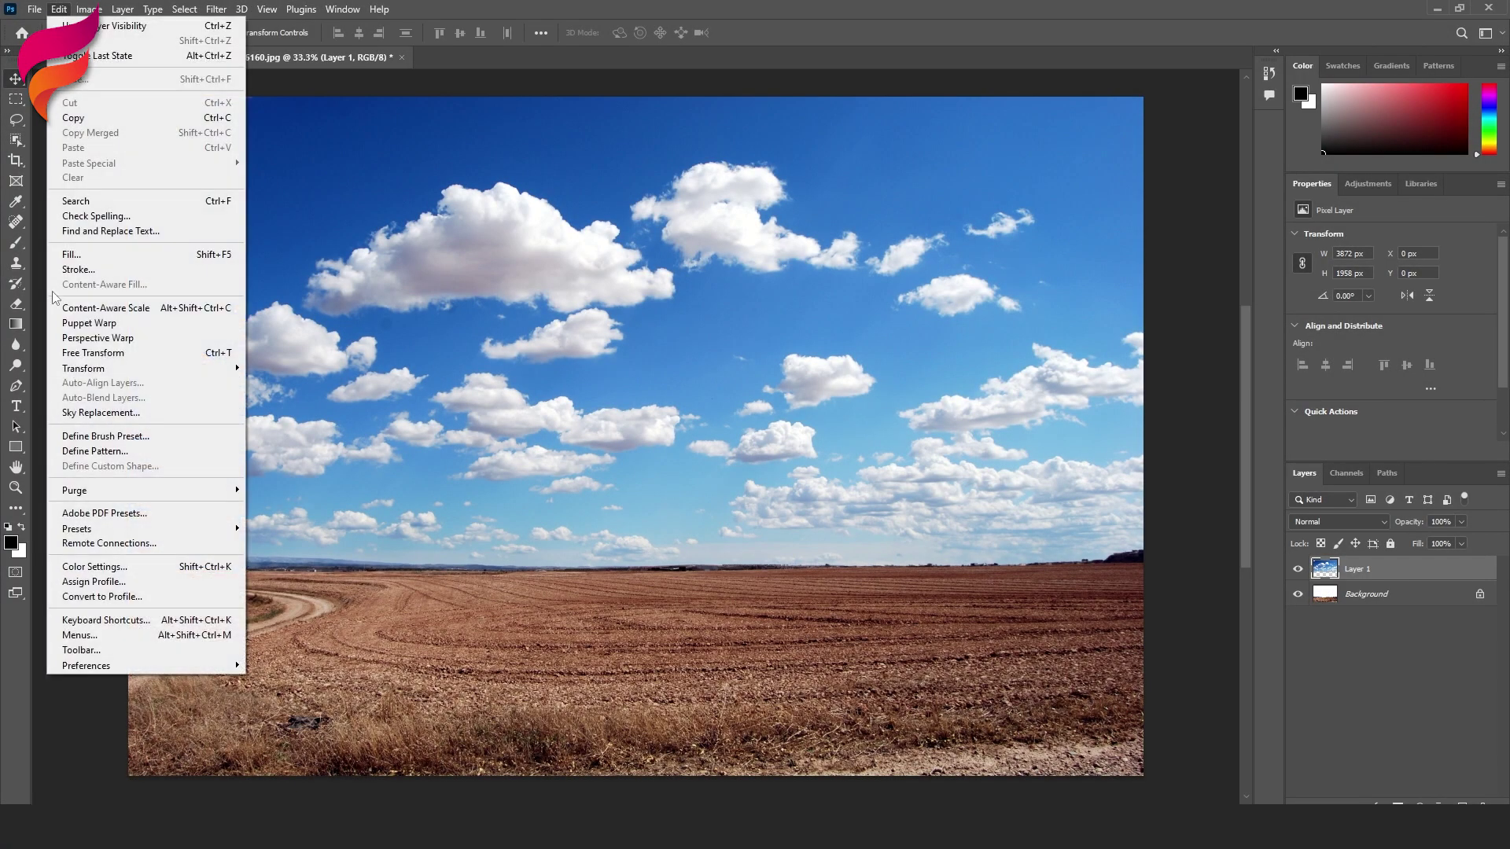
mouse_move(123, 667)
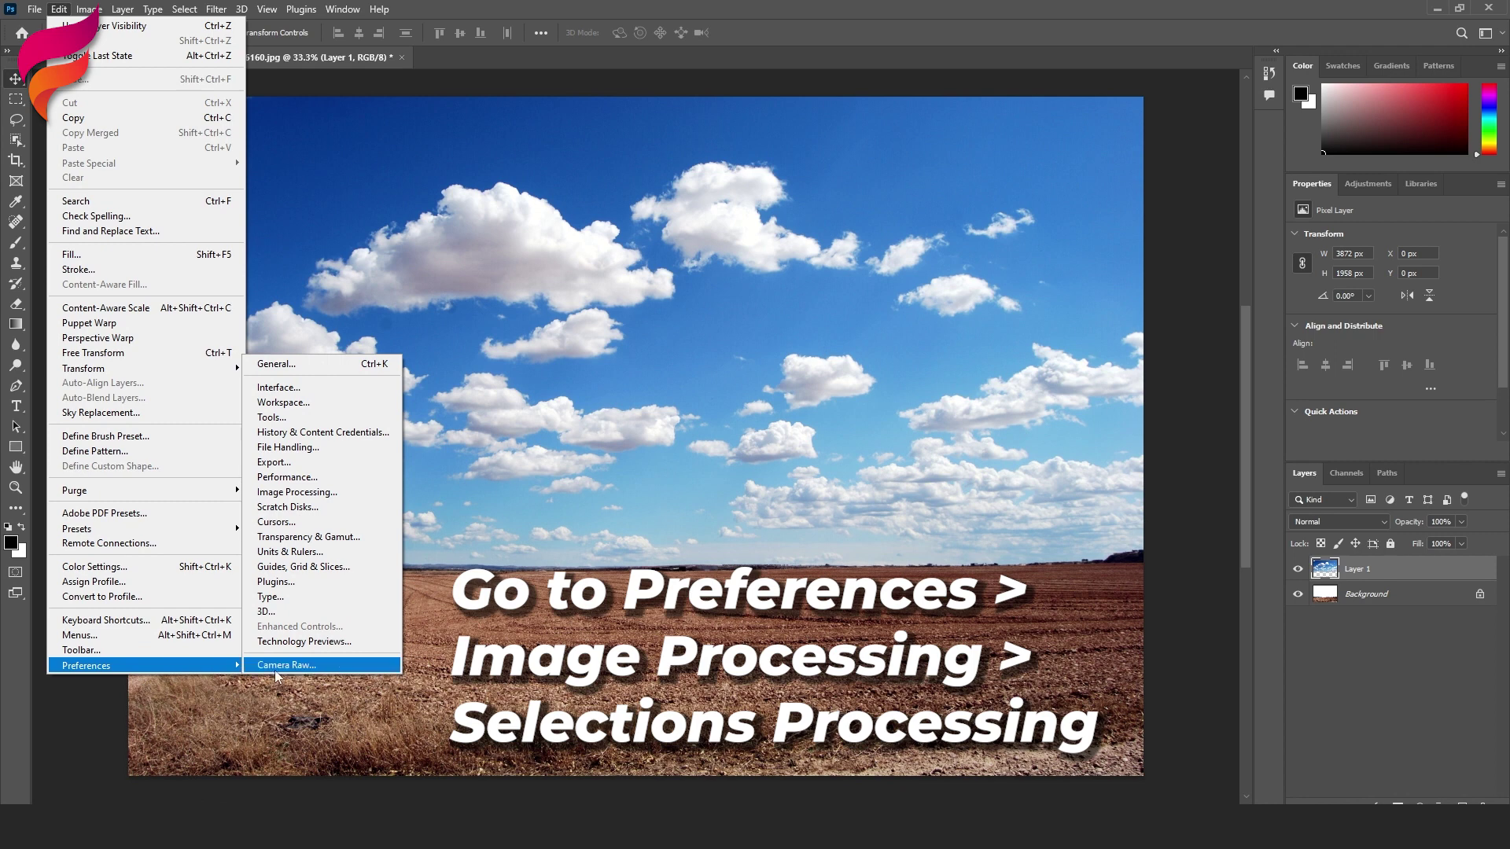
left_click(280, 492)
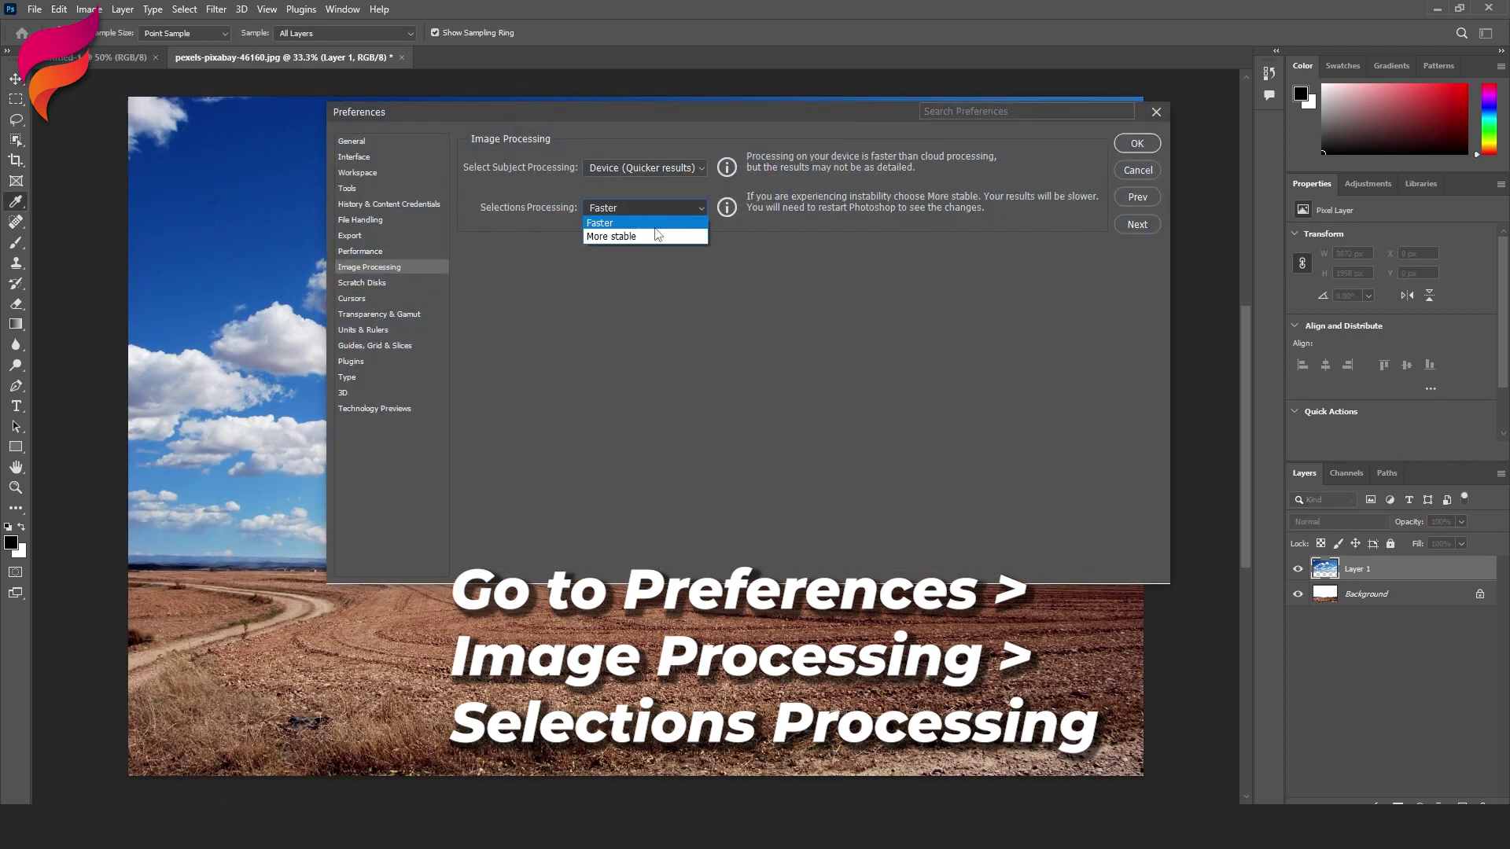
left_click(632, 239)
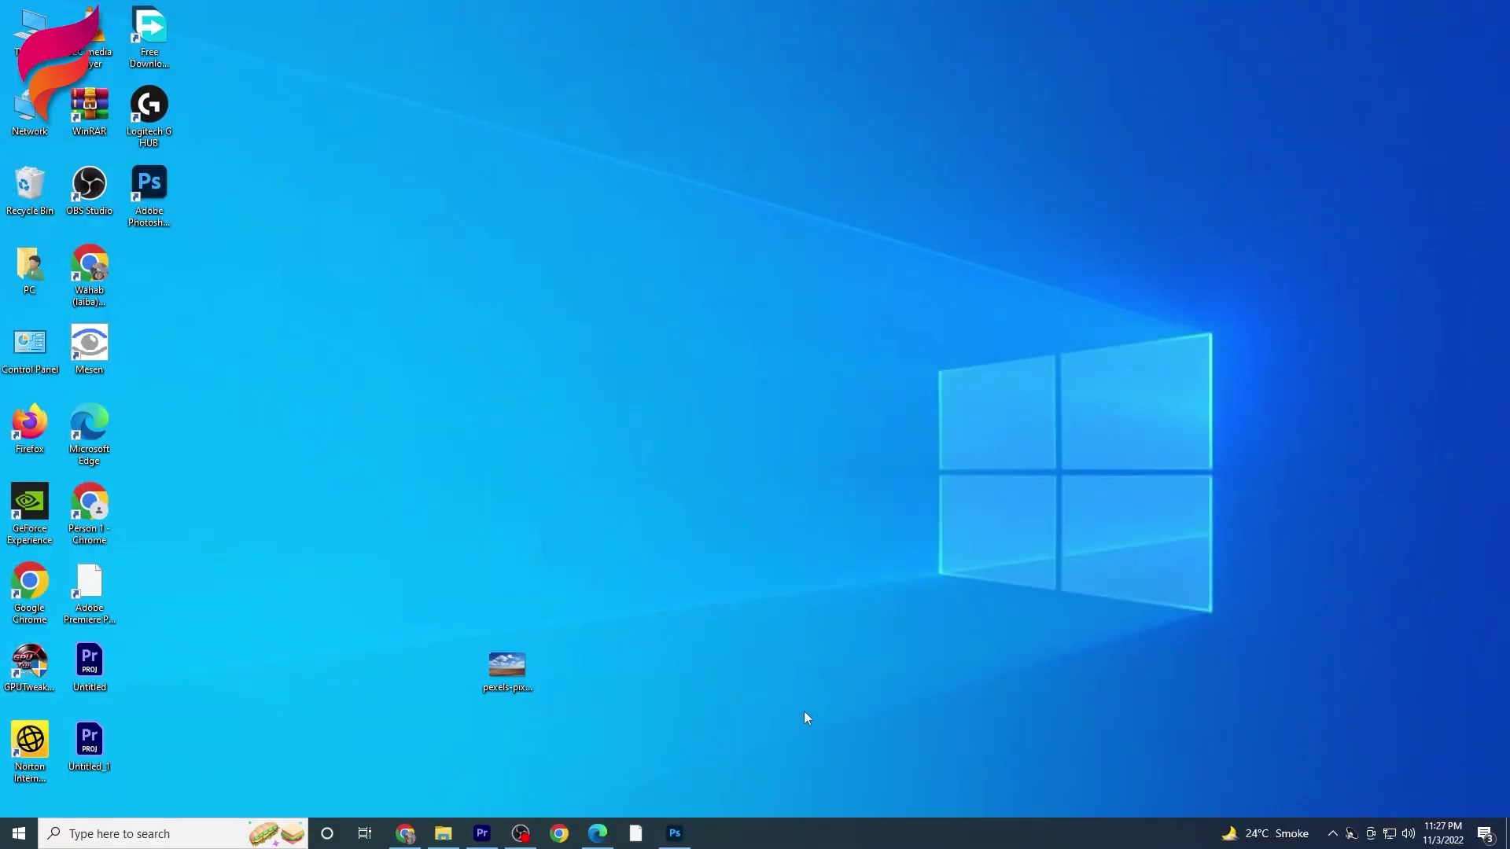
- Show the maximized Task Manager's GPU 0 performance page for the NVIDIA GeForce GTX 960
right_click(747, 825)
left_click(805, 750)
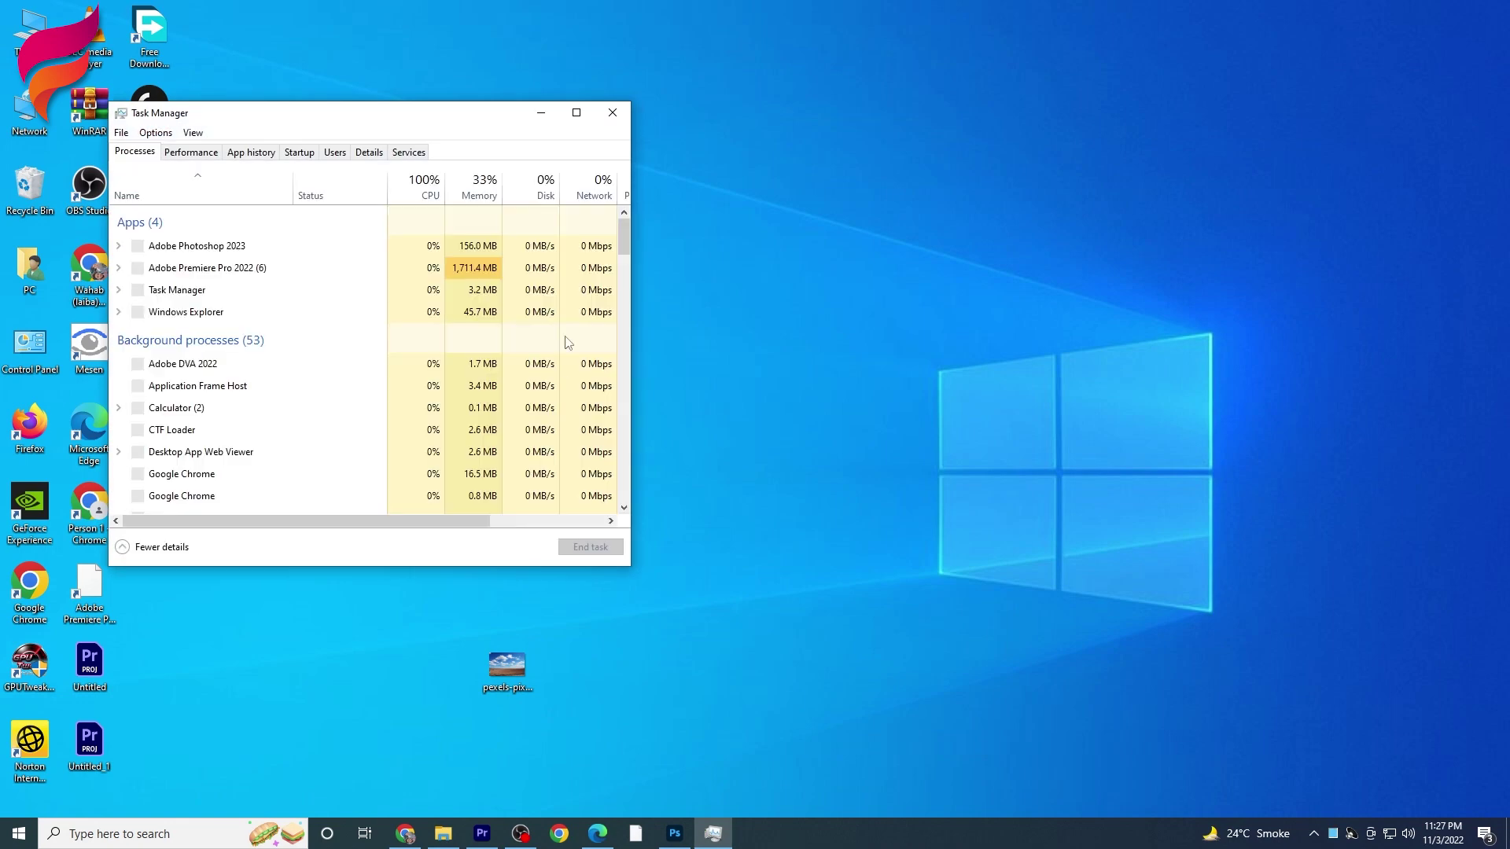
left_click(577, 116)
left_click(79, 45)
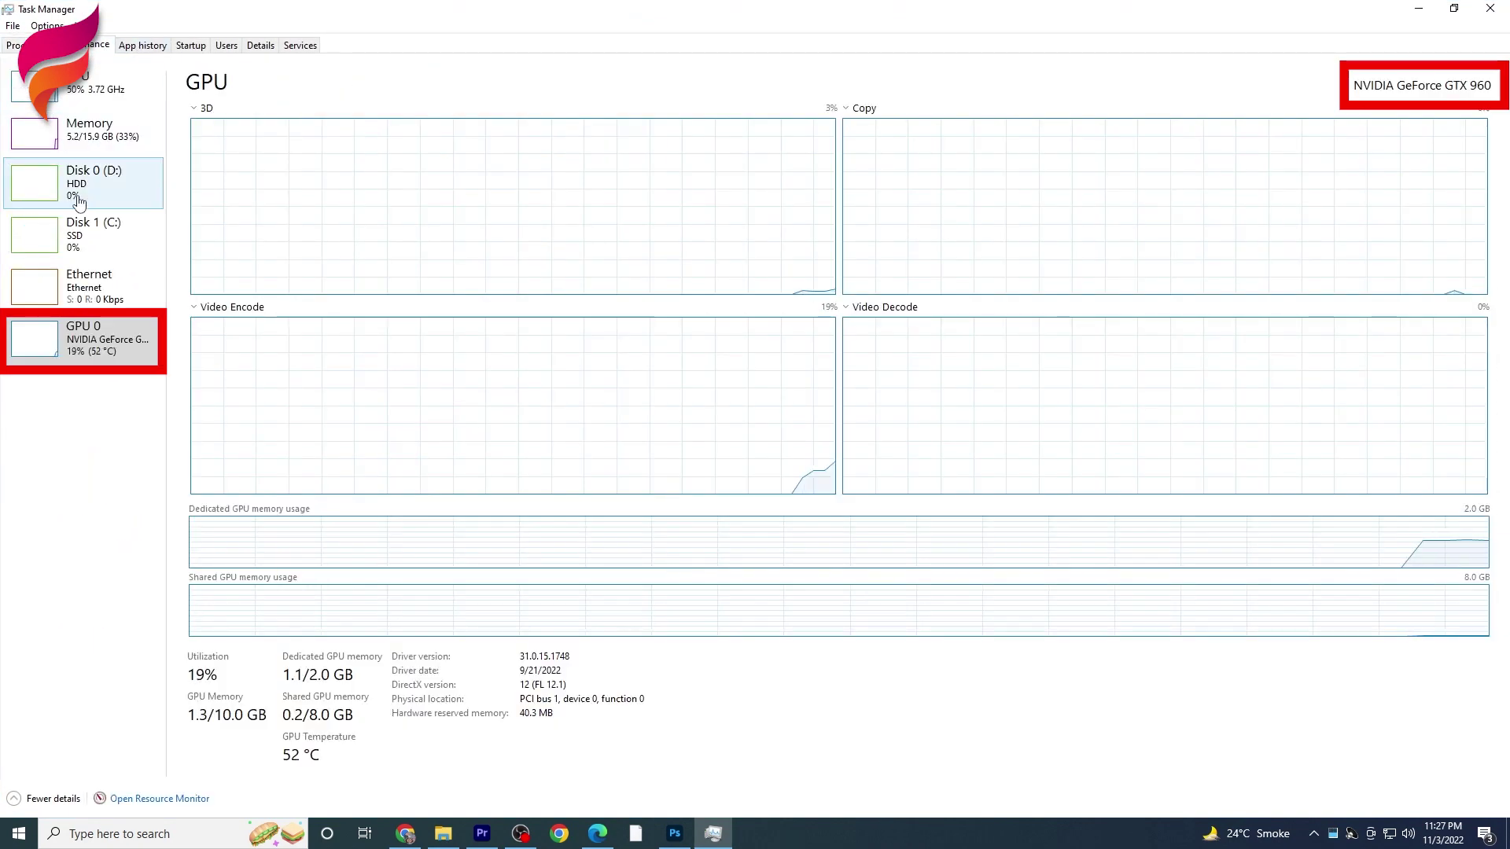
left_click(71, 331)
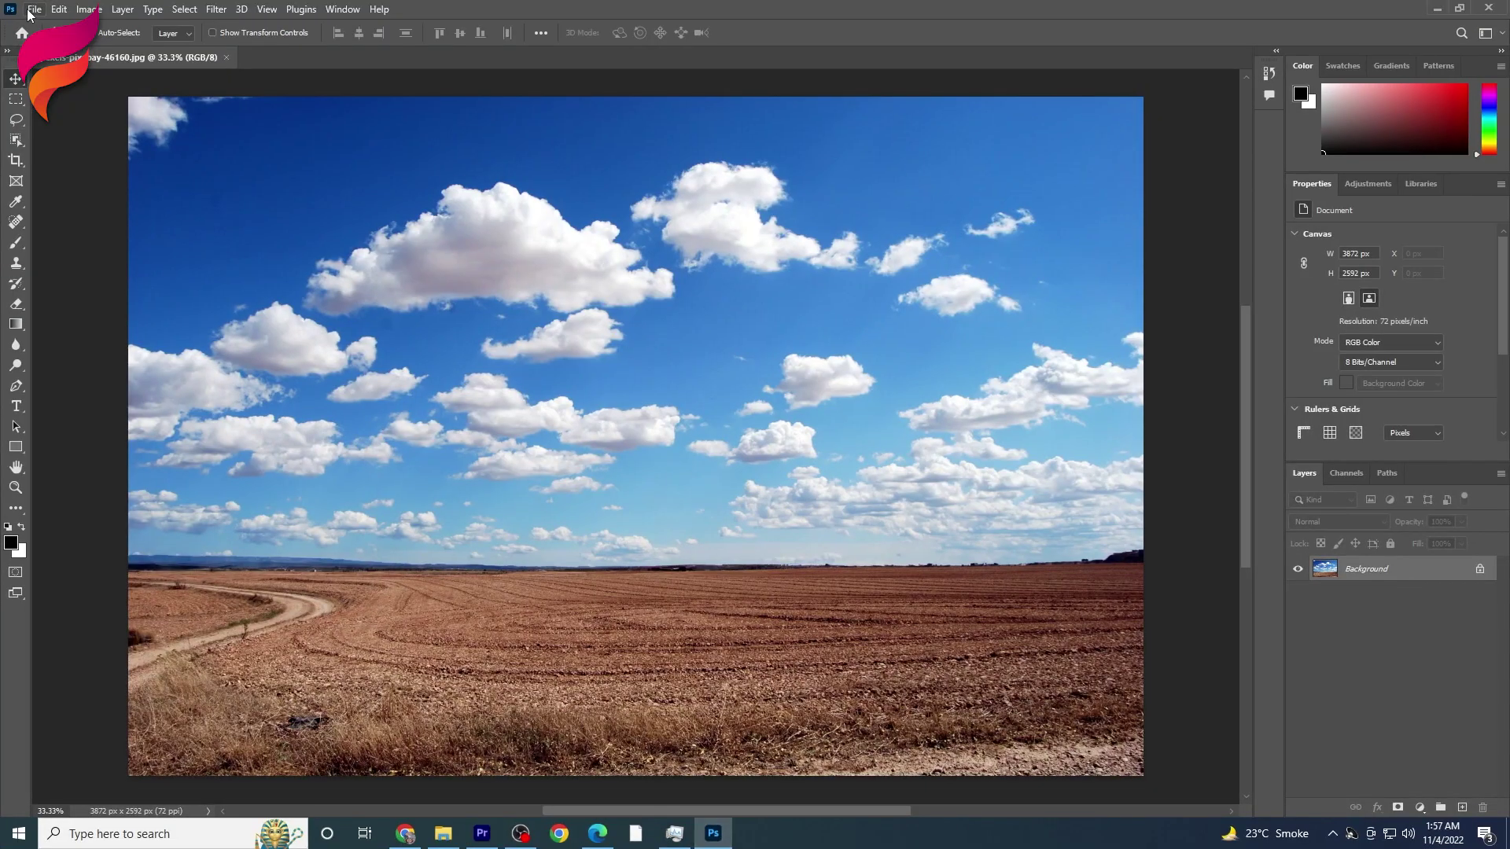
left_click(30, 14)
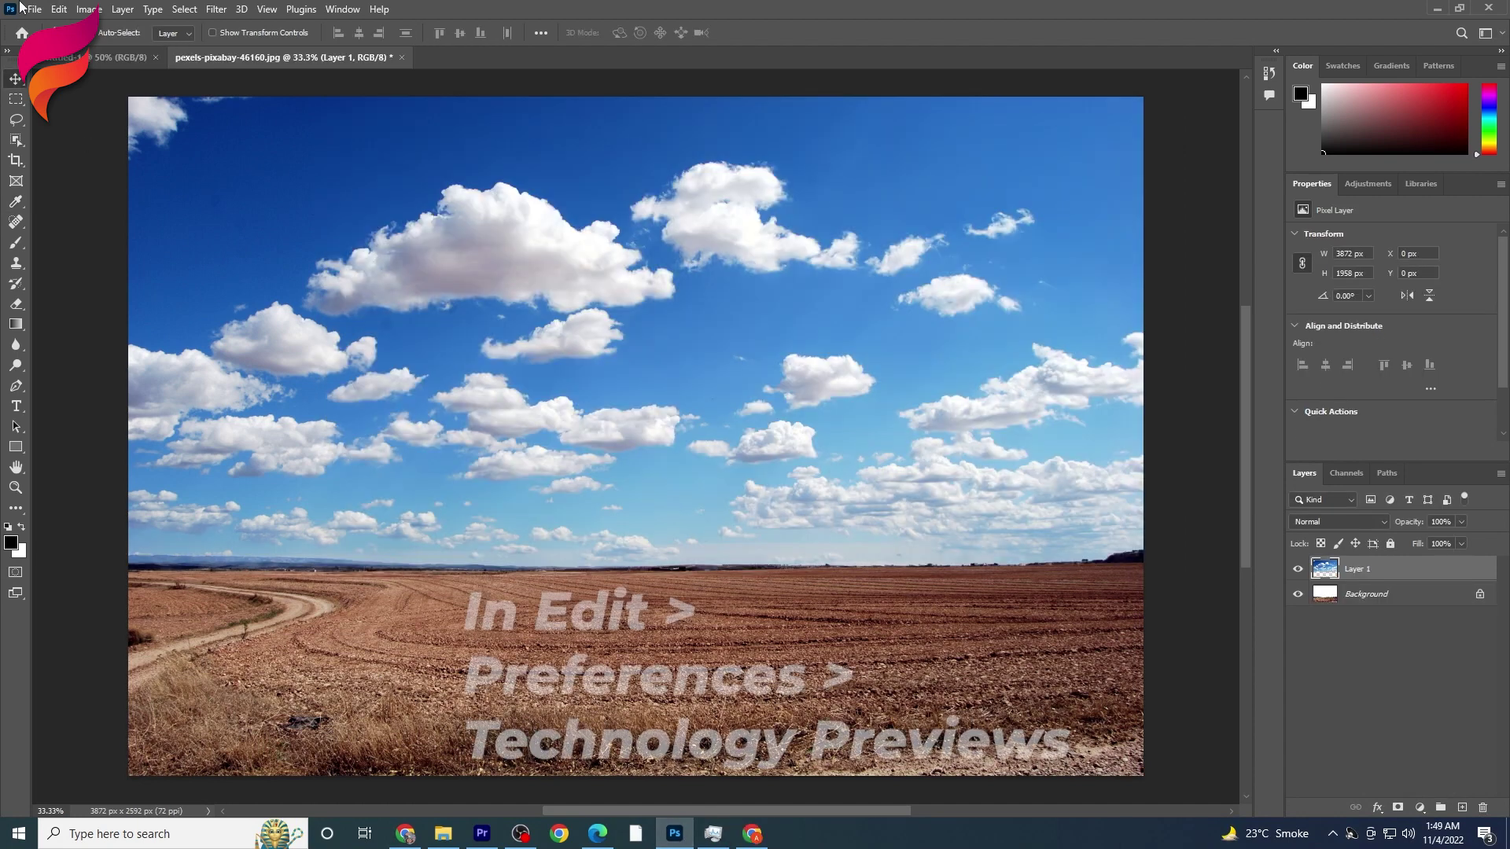
- Bring up Edit > Preferences > Technology Previews to view the Older GPU mode (pre 2016) option
left_click(59, 9)
mouse_move(79, 665)
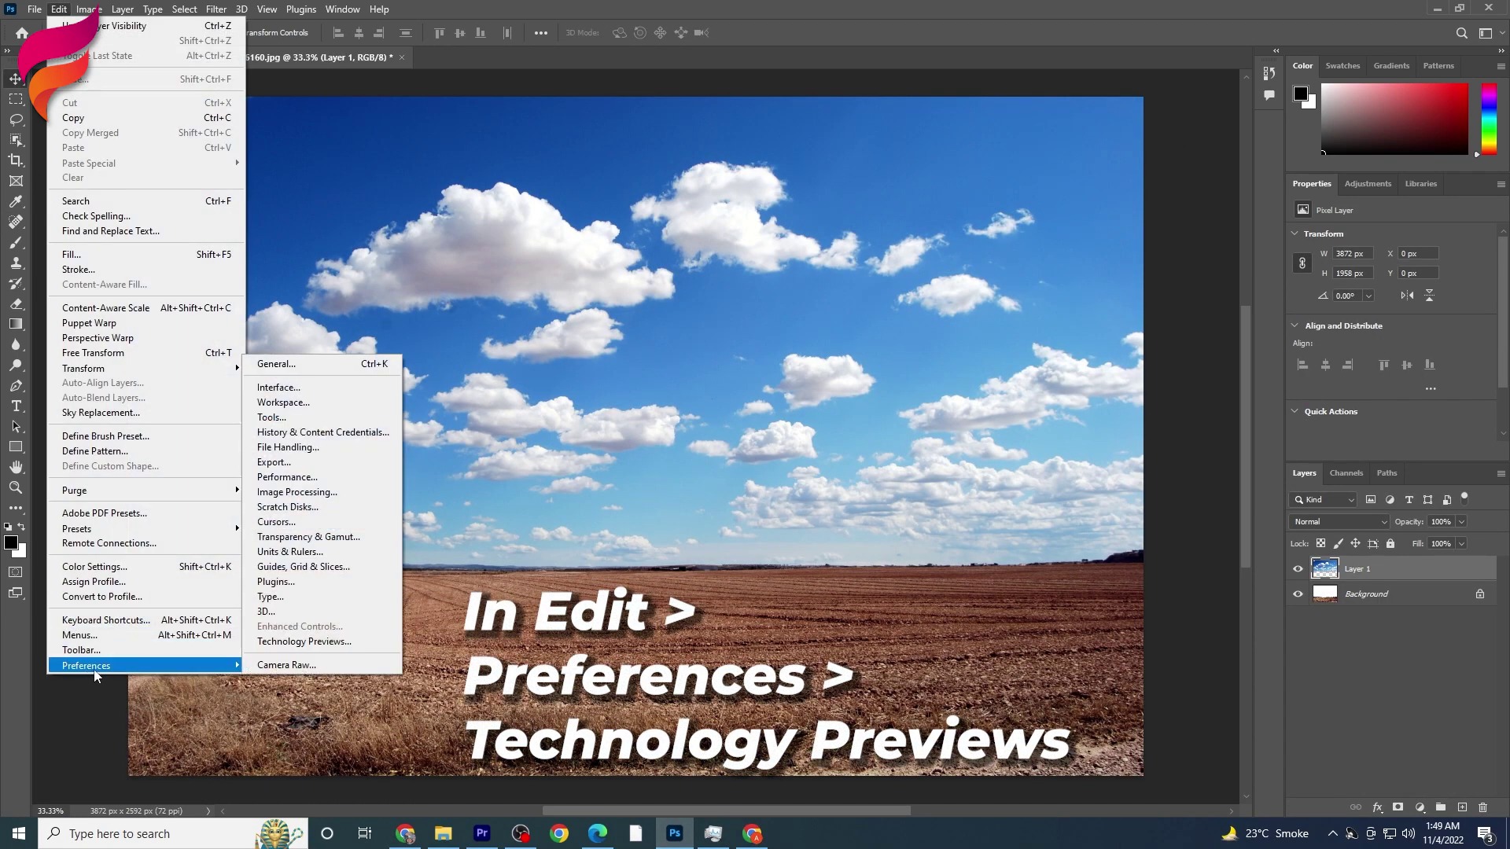
left_click(302, 635)
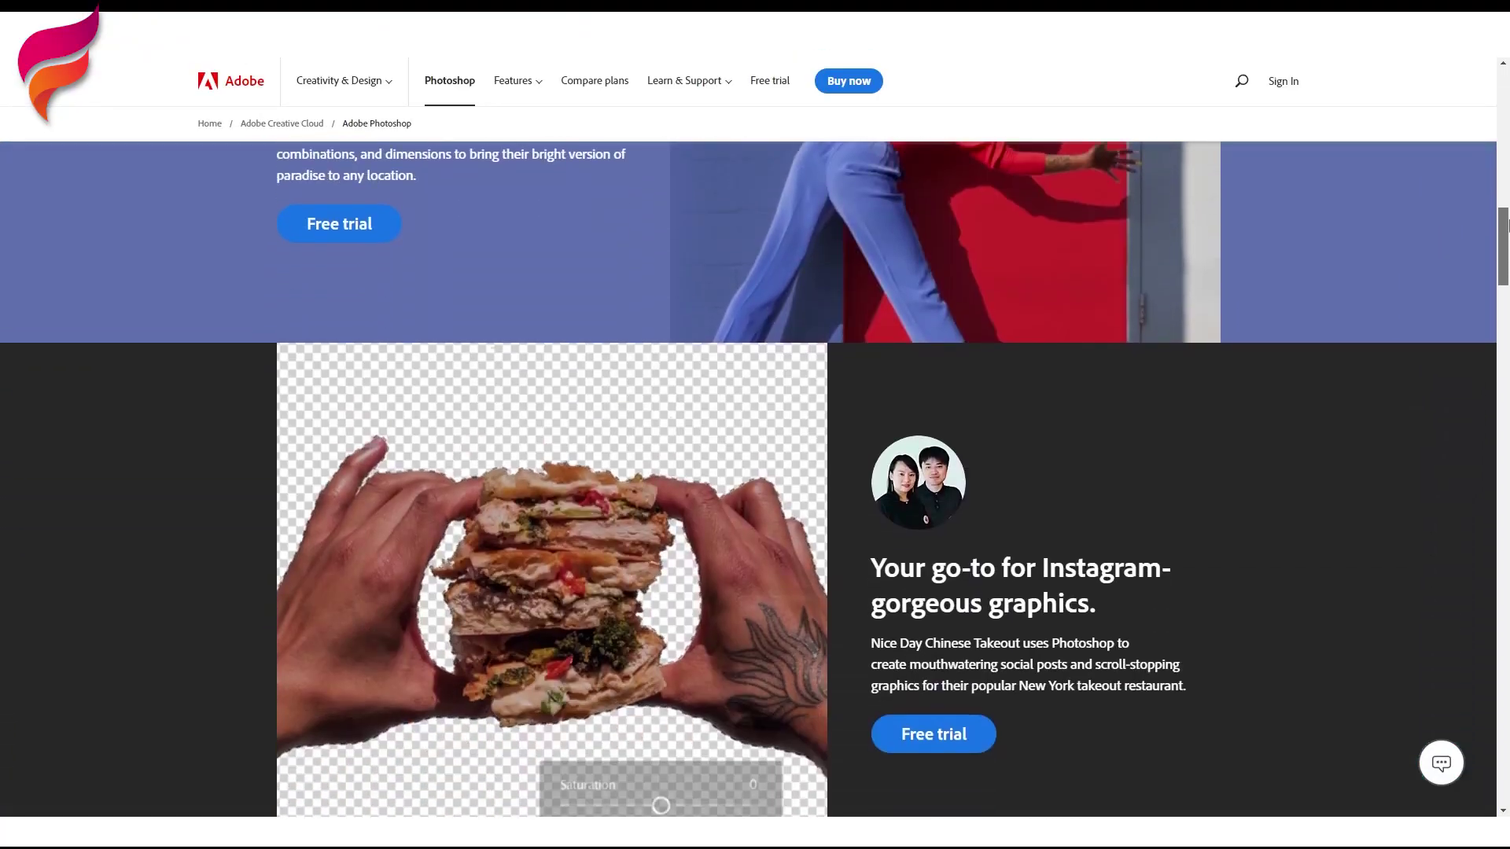
- Scroll the Photoshop product page, then search helpx.adobe.com and scroll down its support page
left_click_drag(1503, 226, 1503, 334)
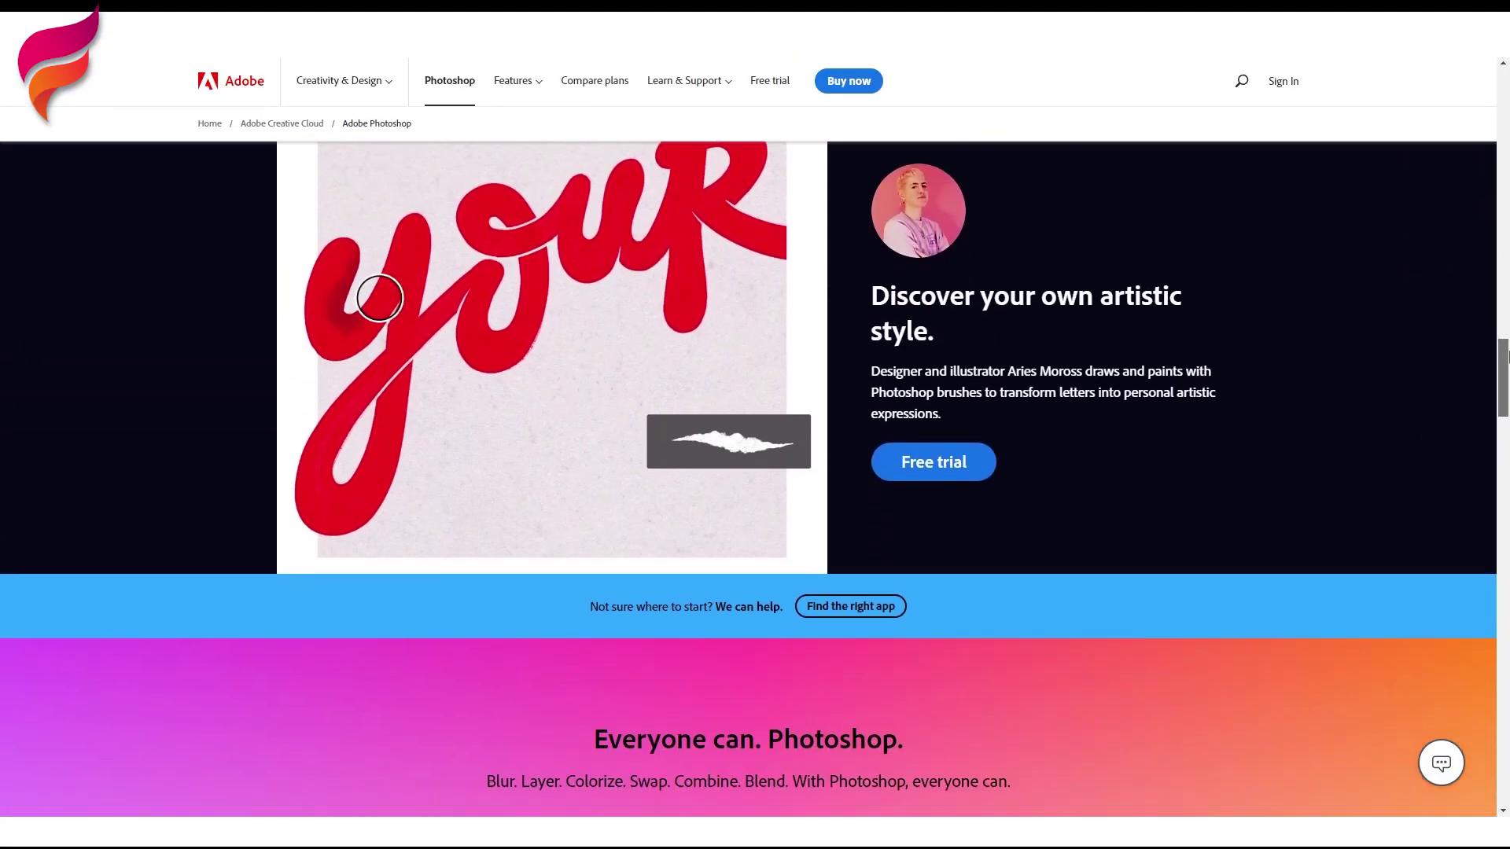
left_click_drag(1504, 356, 1503, 552)
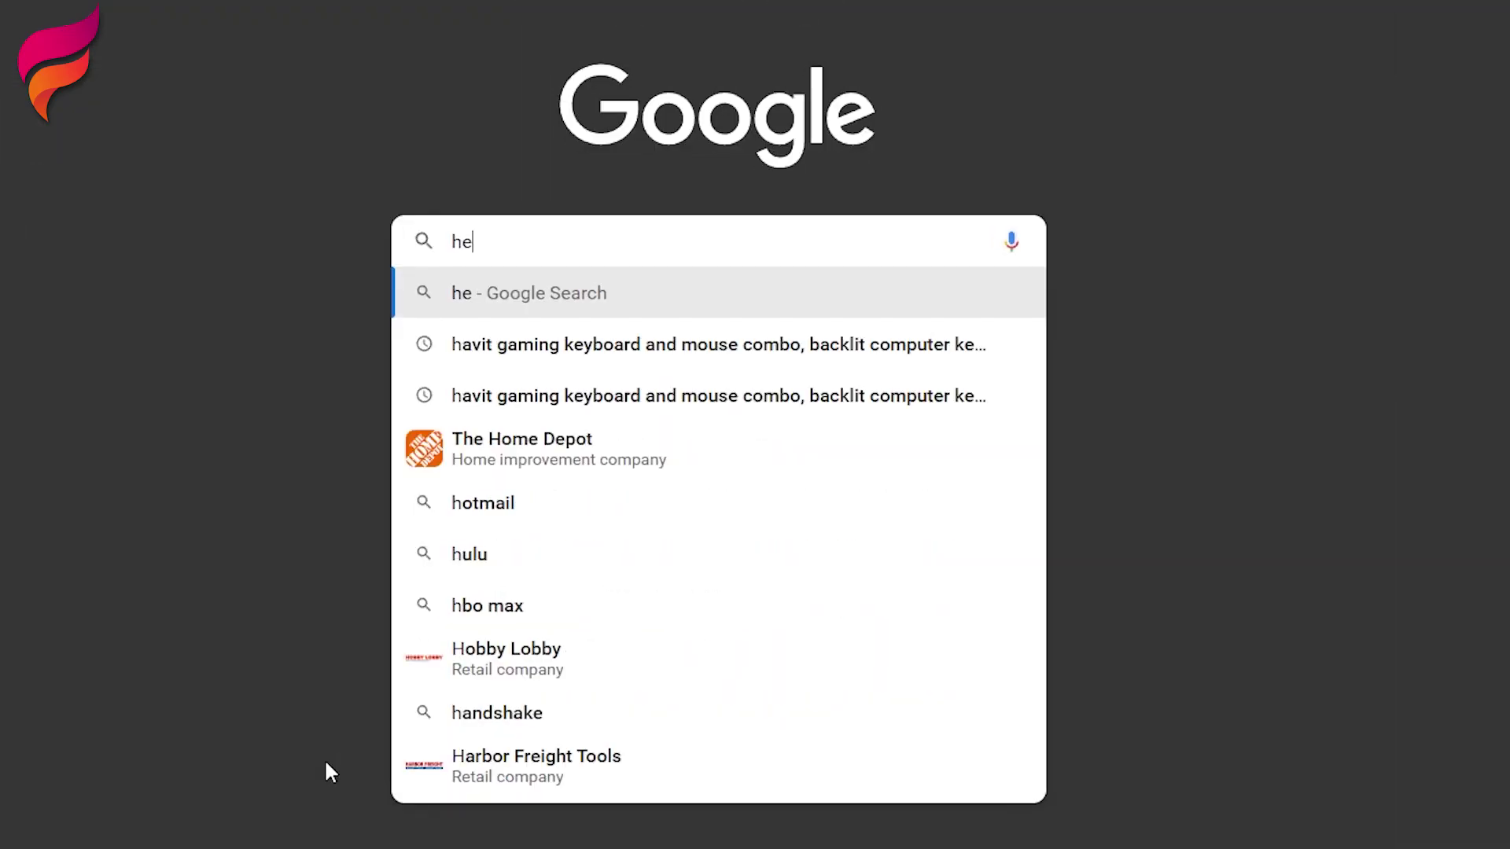
type("lpx.ado")
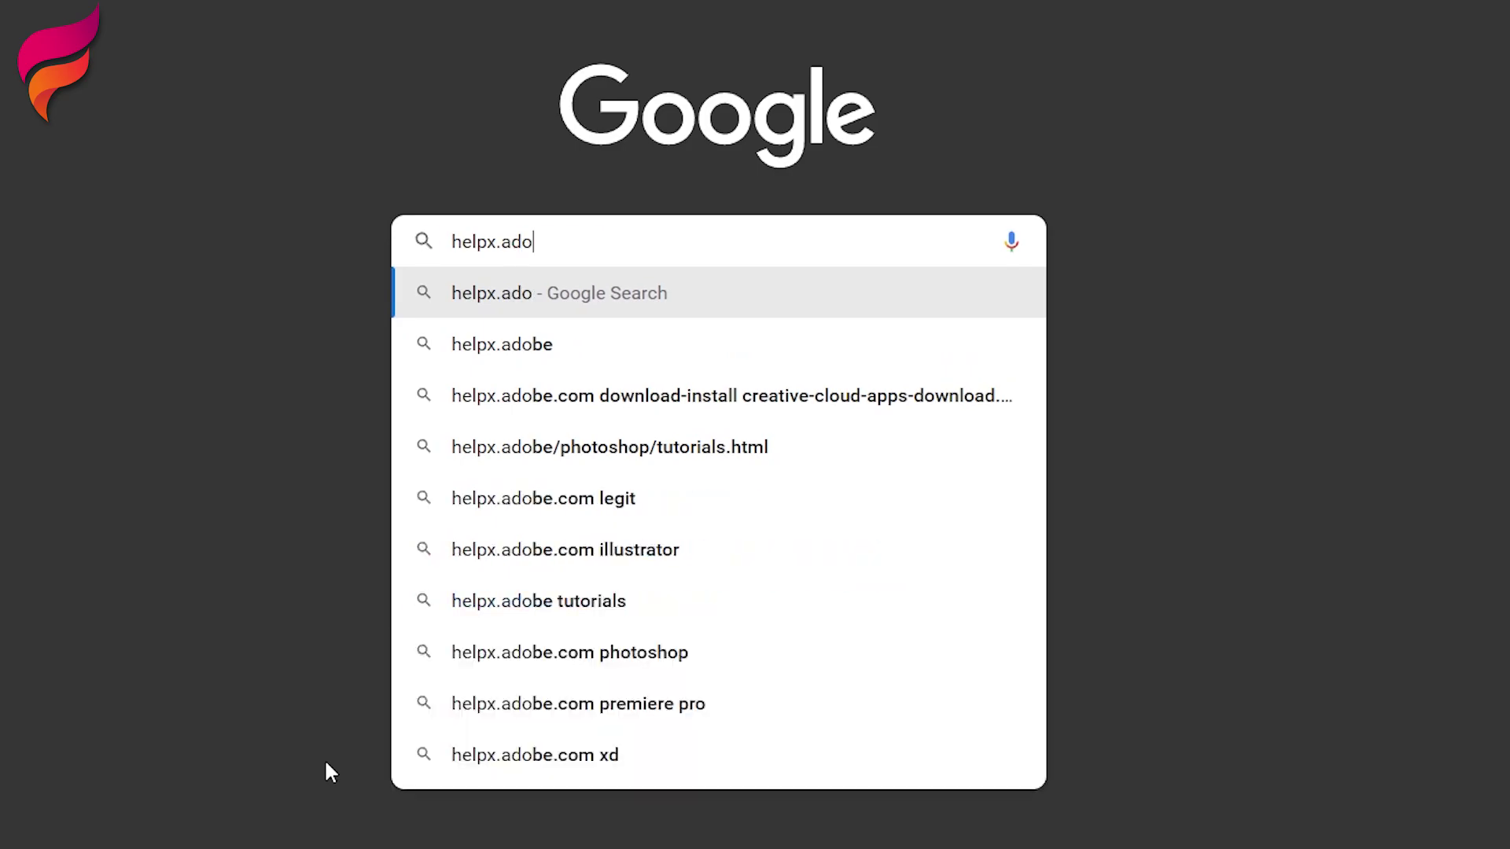
type("be.co")
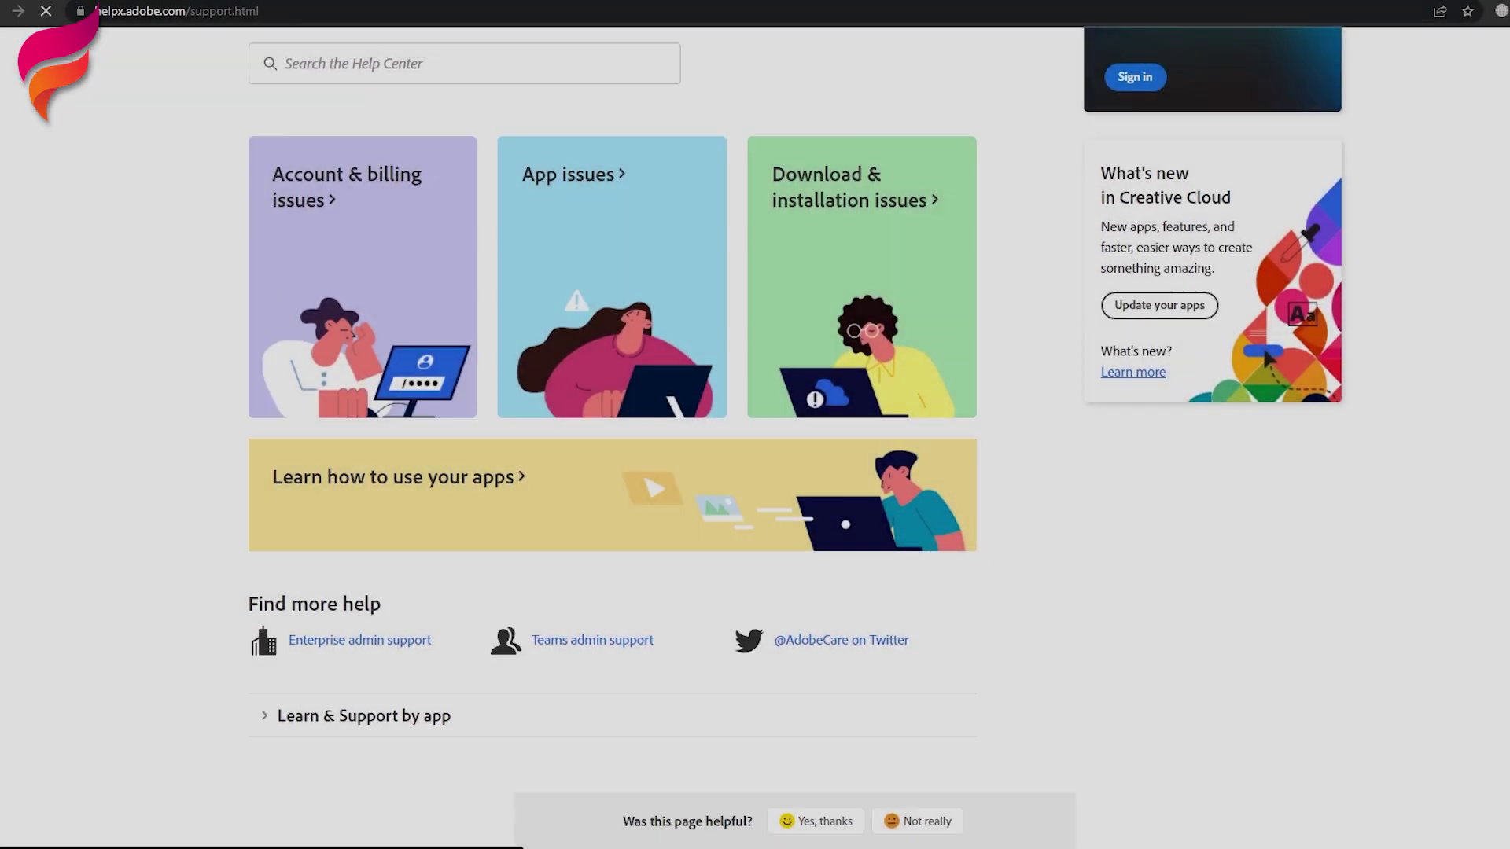
scroll(755, 424, "down", 2)
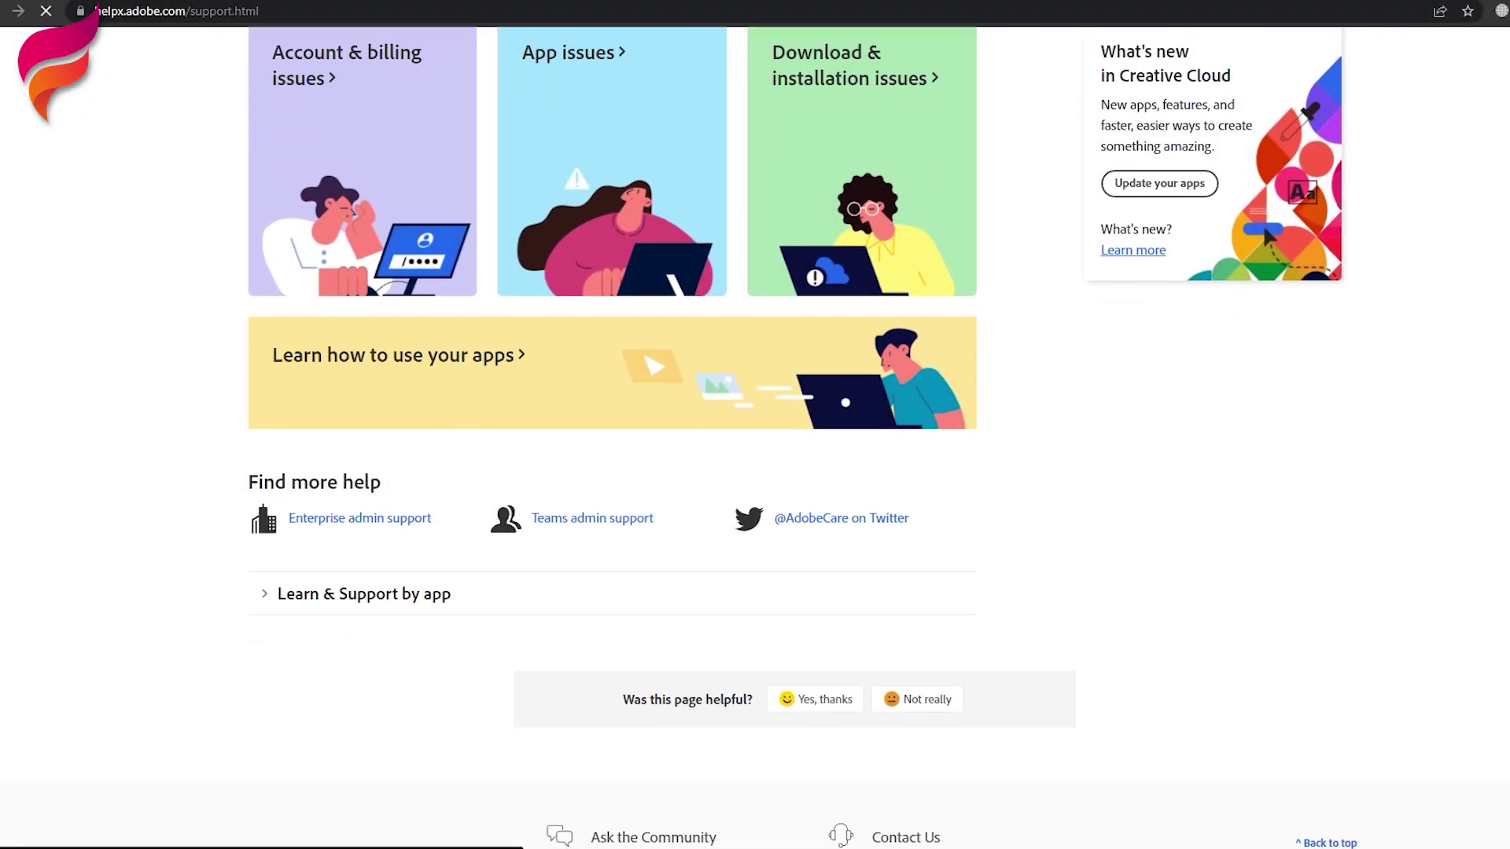